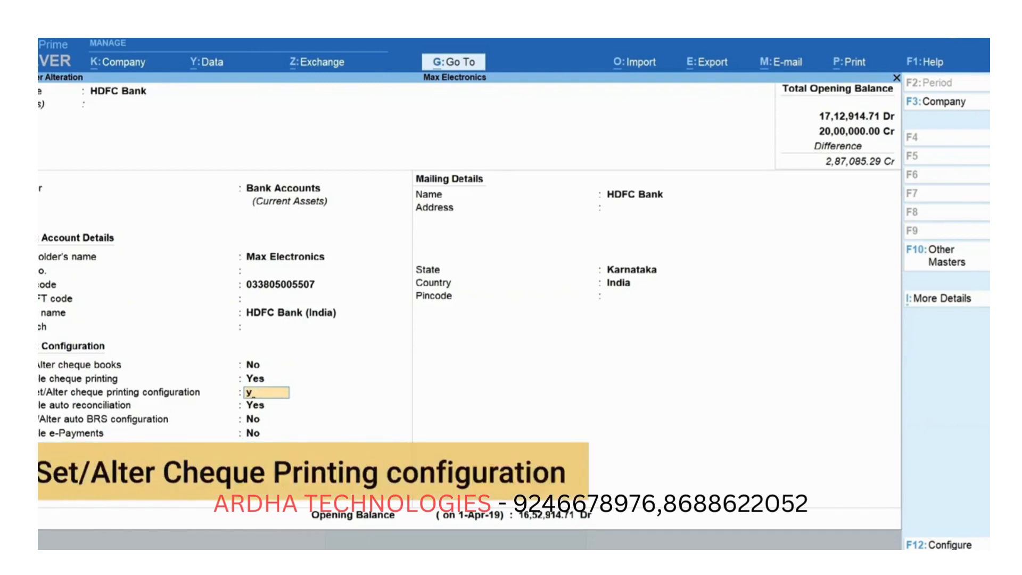
- Open the cheque printing configuration of the HDFC Bank ledger and choose CTS Format 3 as the cheque format
key(Return)
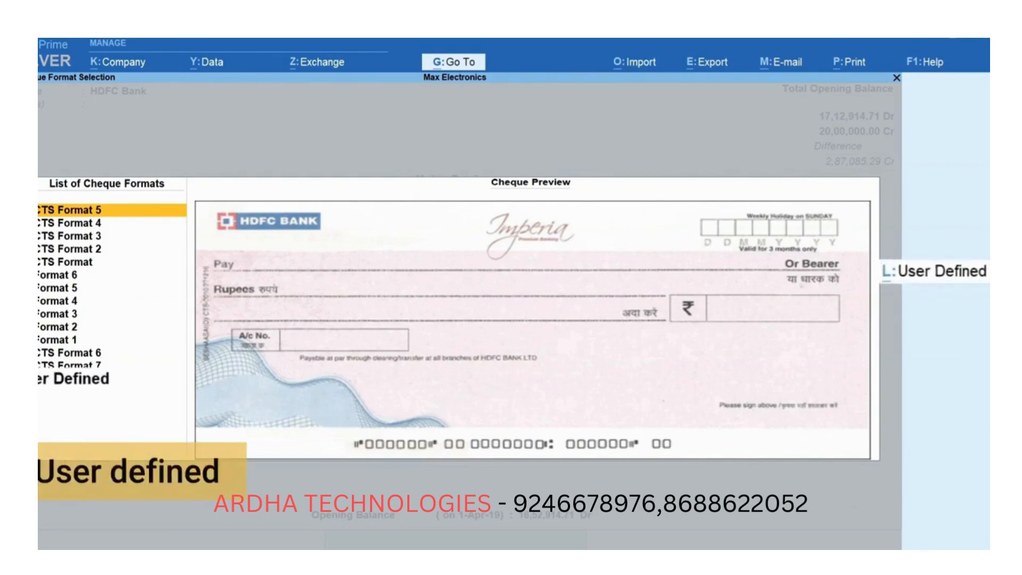
key(Down)
key(Down)
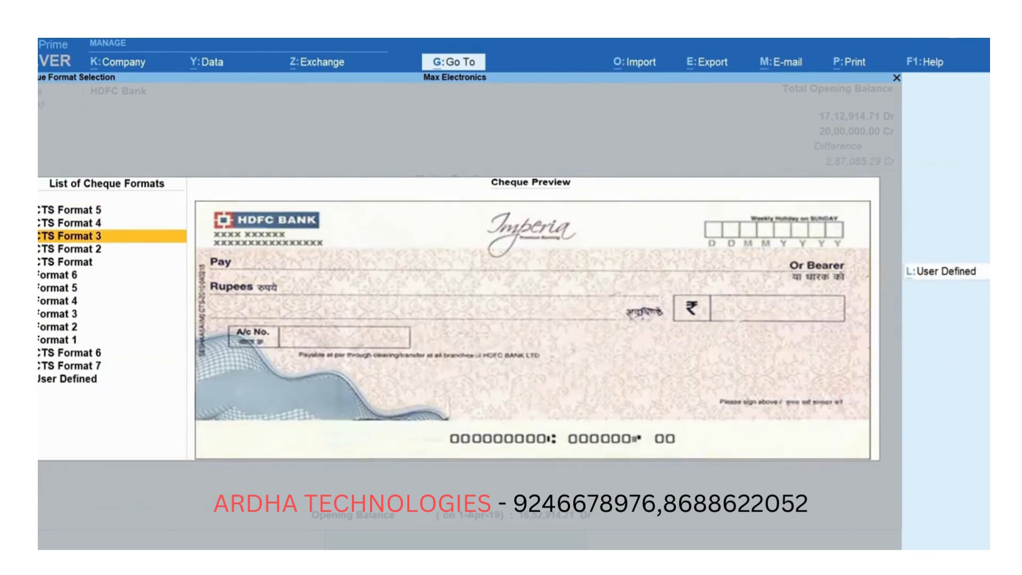
key(Return)
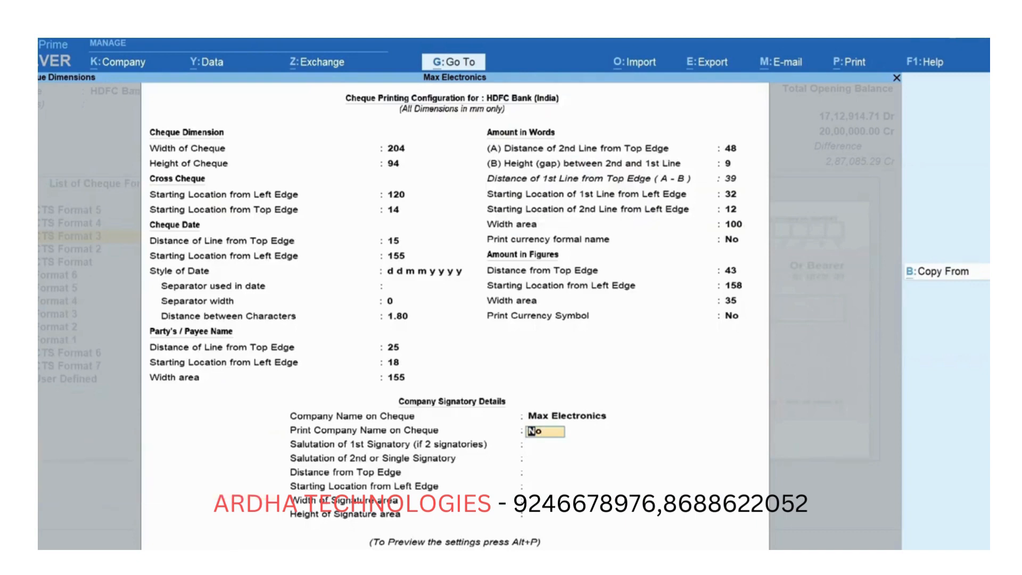
- Enable printing the company name on the cheque and set the first signatory's salutation to Managing Director
text(y)
key(Return)
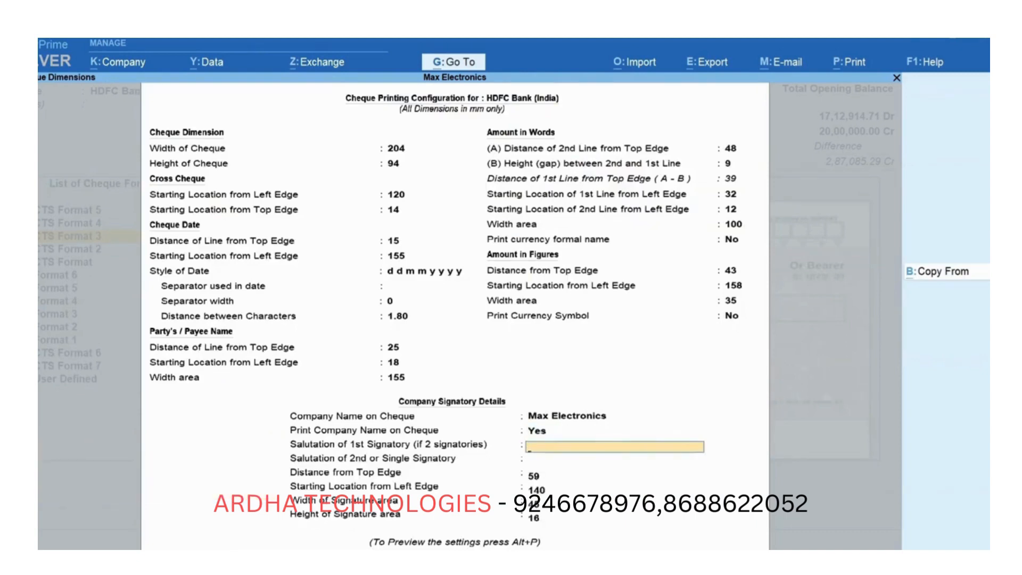
text(Managing Director)
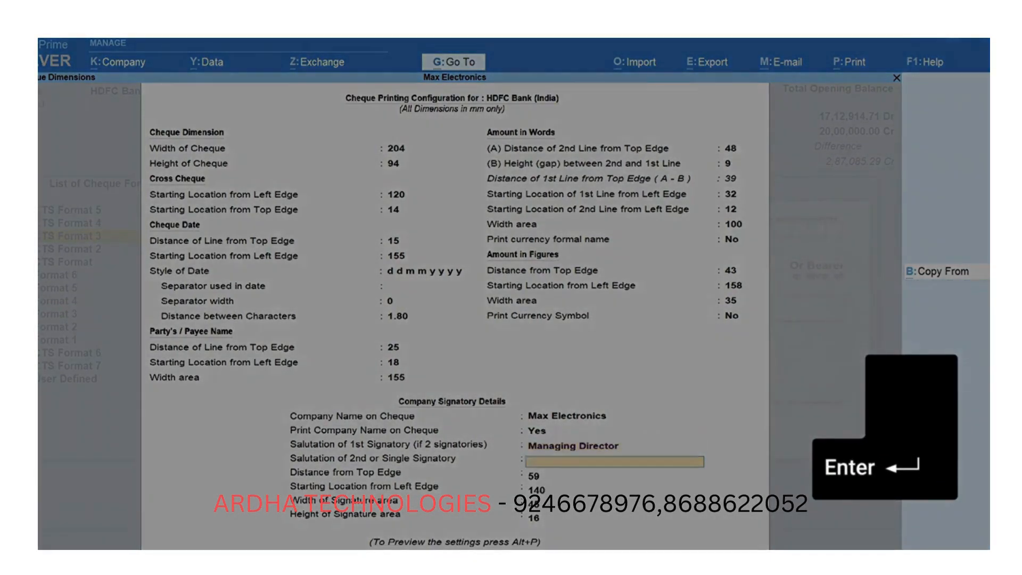
key(Return)
key(Return)
key(Return)
key(Return)
- Preview the sample cheque print zoomed in to check the layout, and close the preview
key(alt+p)
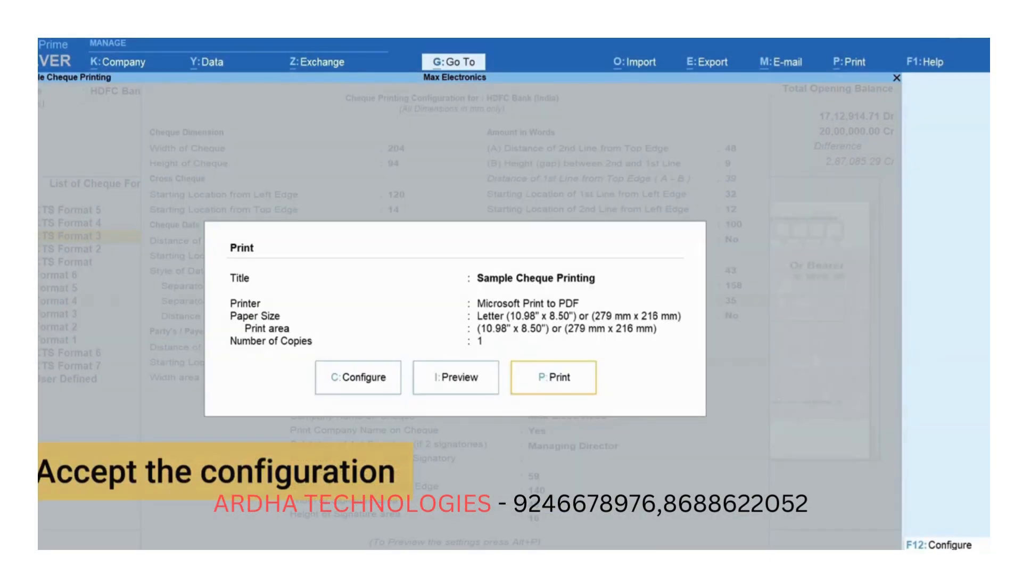
key(i)
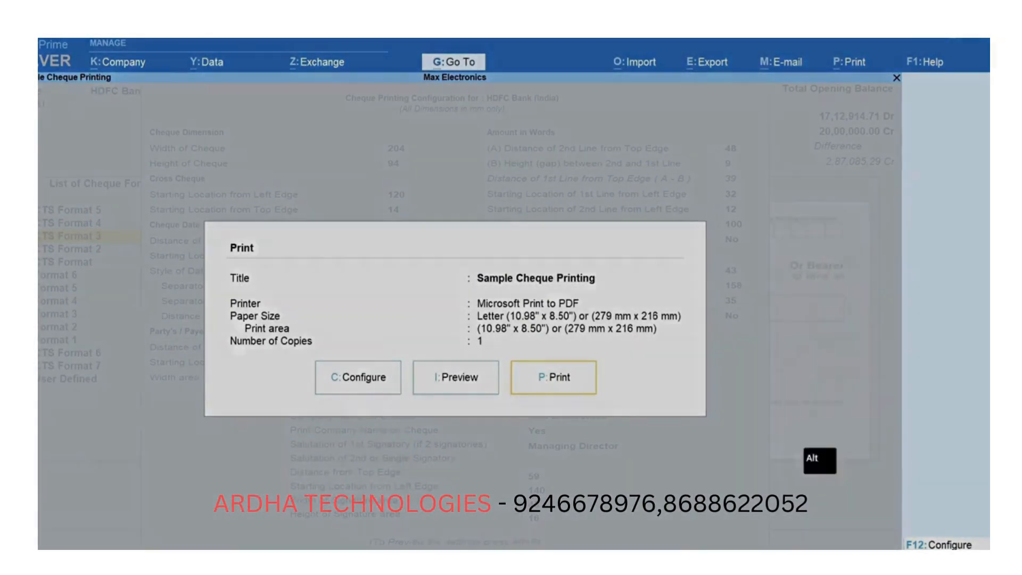
key(alt+z)
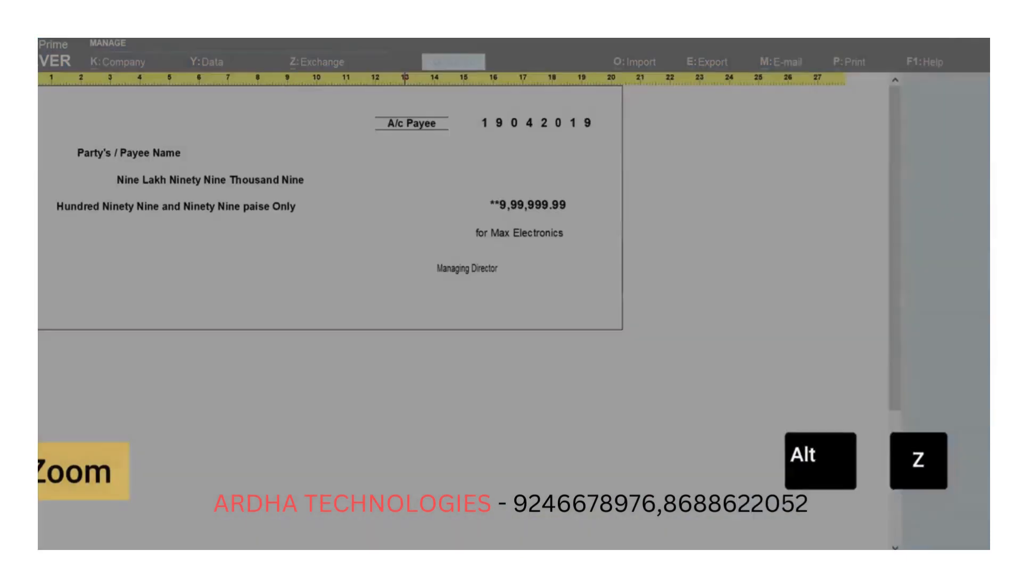
key(Escape)
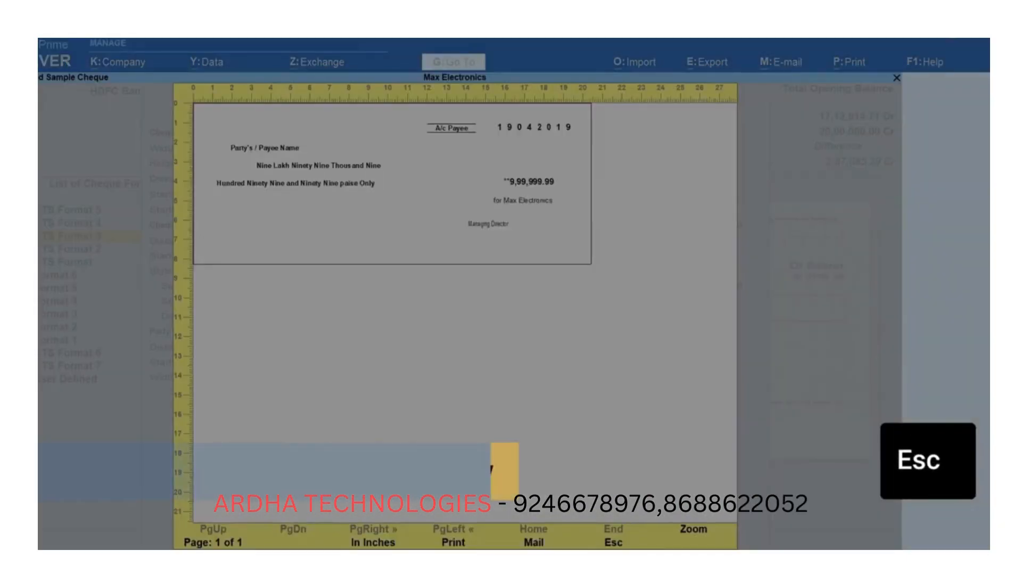
key(Escape)
- Leave the cheque configuration, save the HDFC Bank ledger and return to the Gateway of Tally
key(Escape)
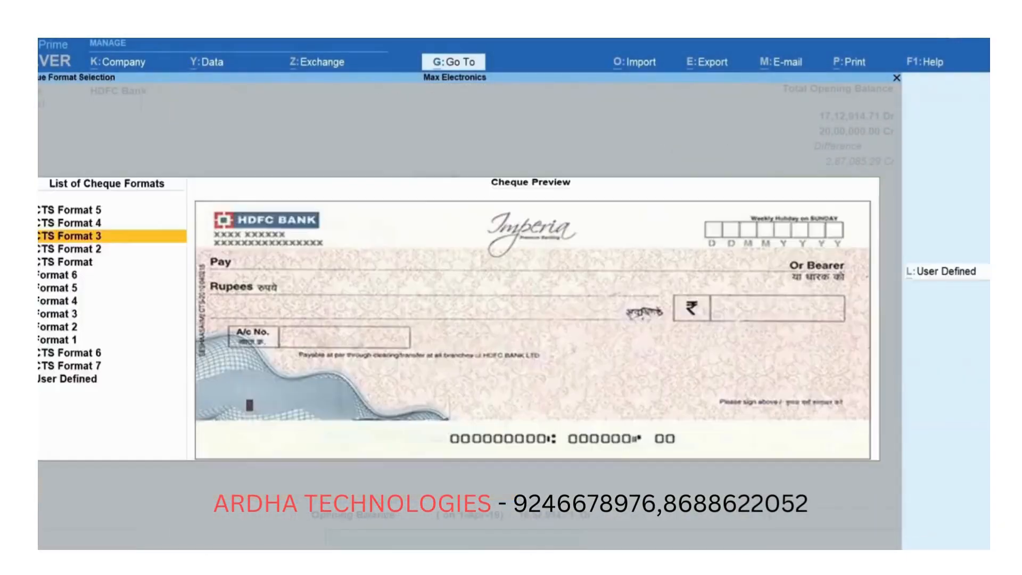
key(Escape)
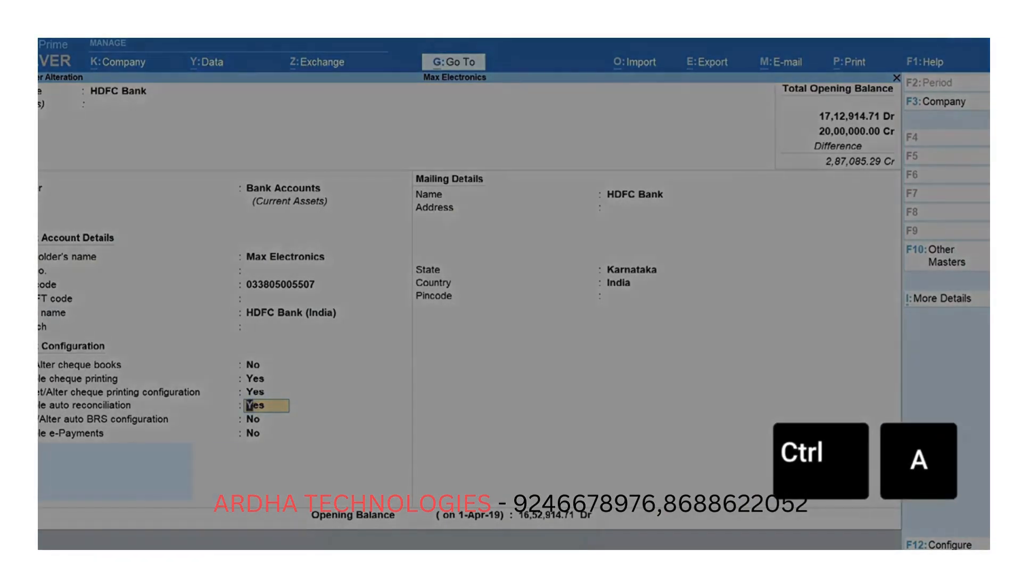
key(ctrl+a)
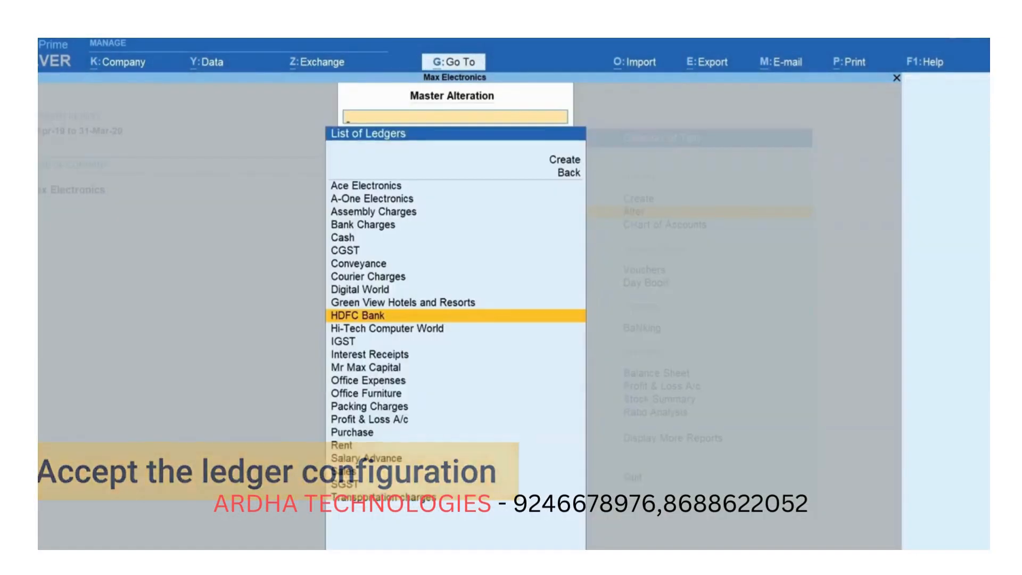
key(Escape)
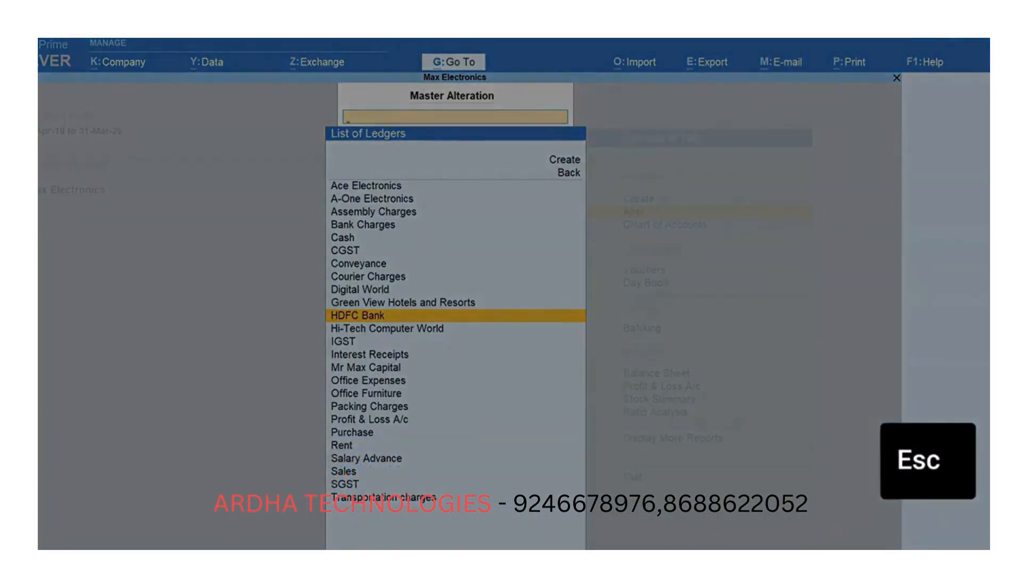
key(Escape)
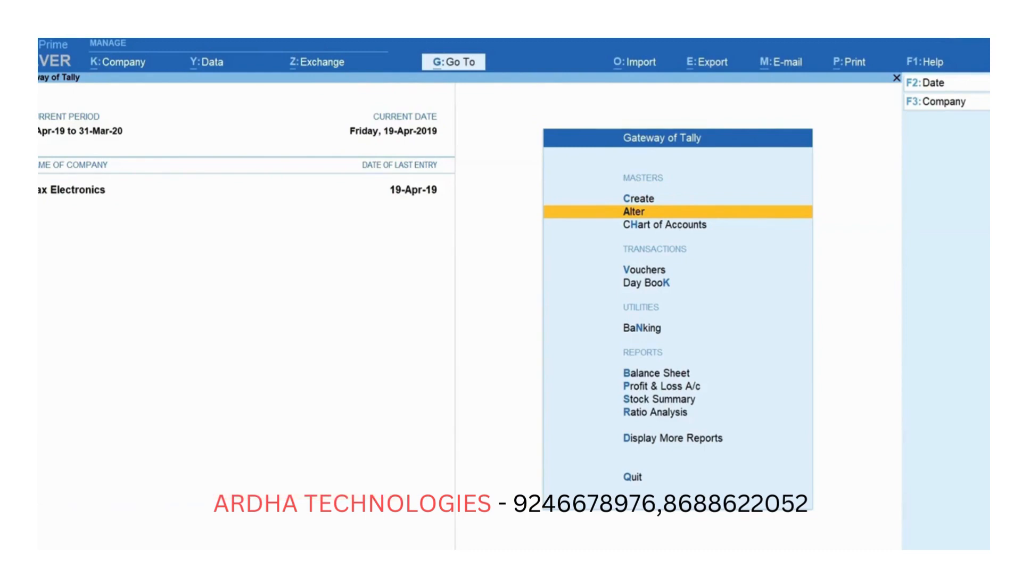
- Start a payment voucher with HDFC Bank as the account
key(v)
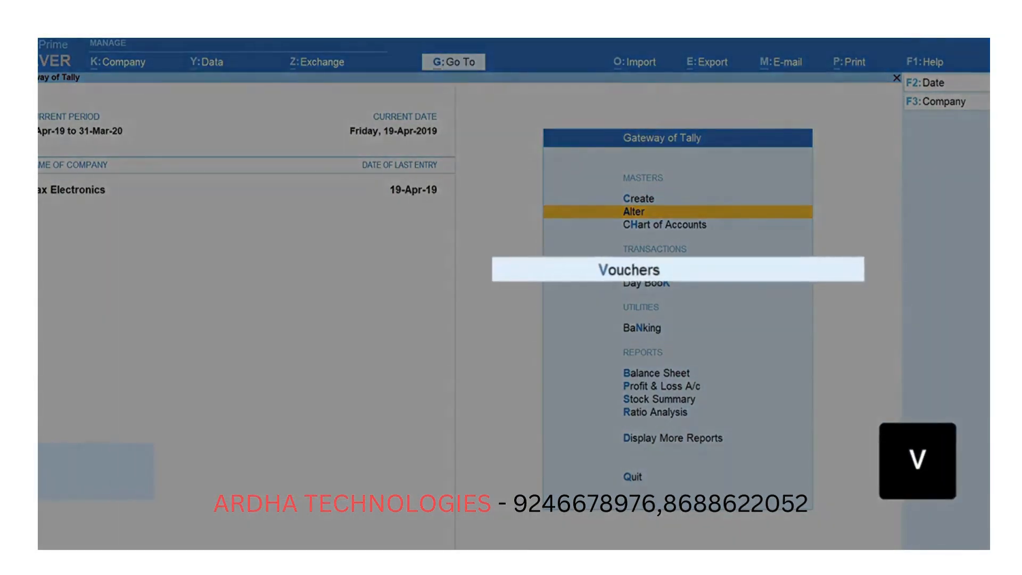
key(F5)
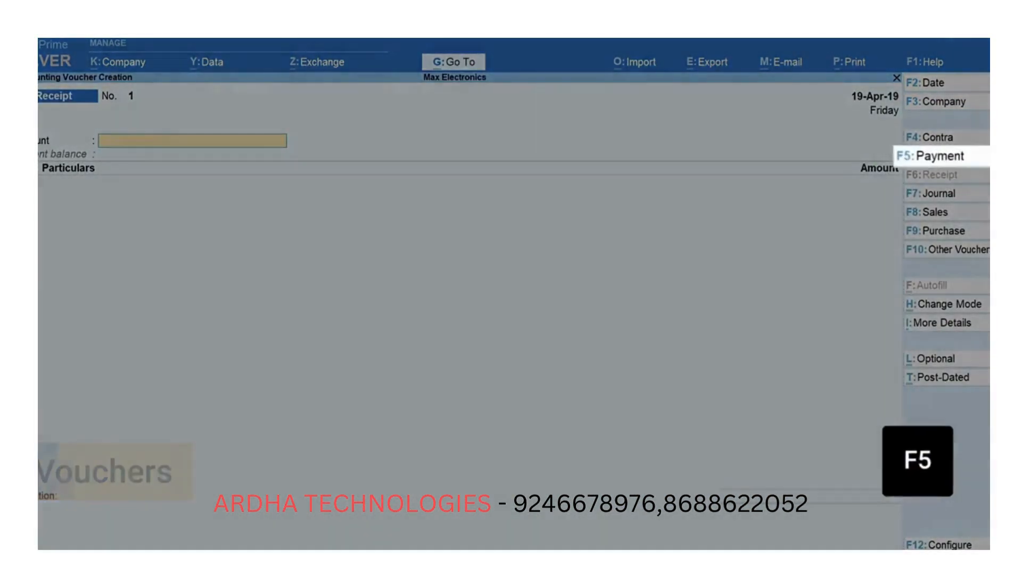
key(space)
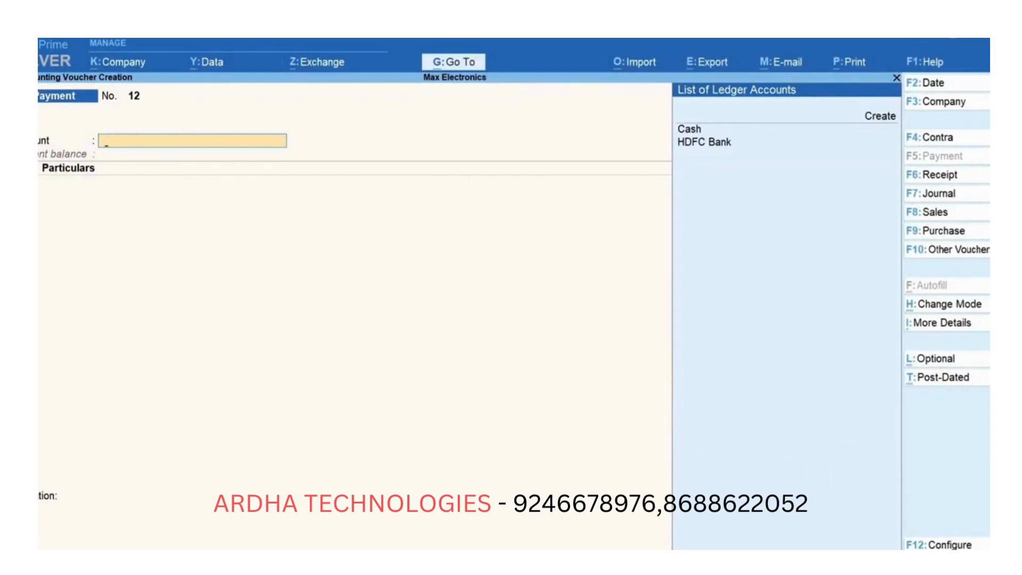
key(Down)
key(Down)
key(Down)
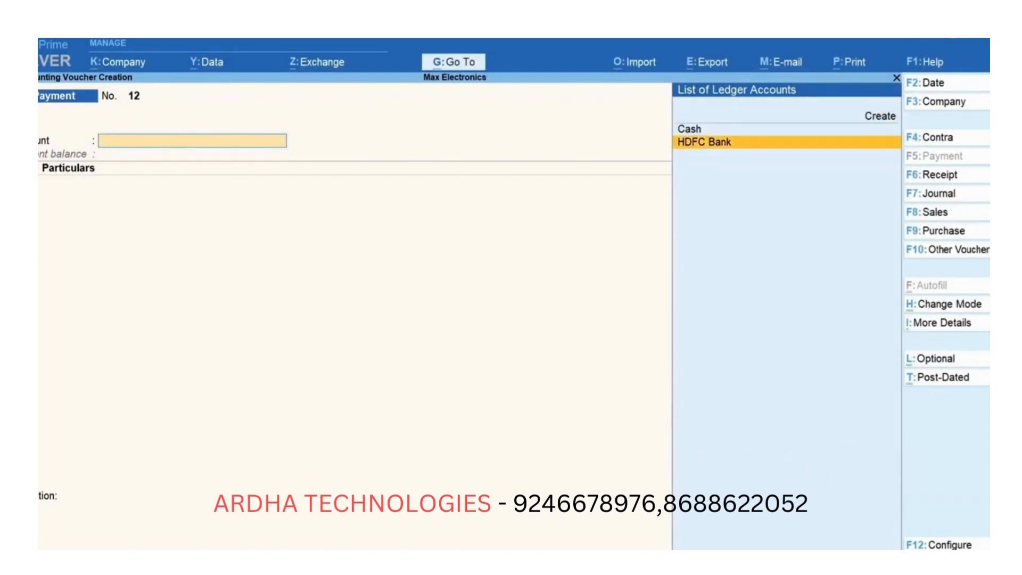
key(Return)
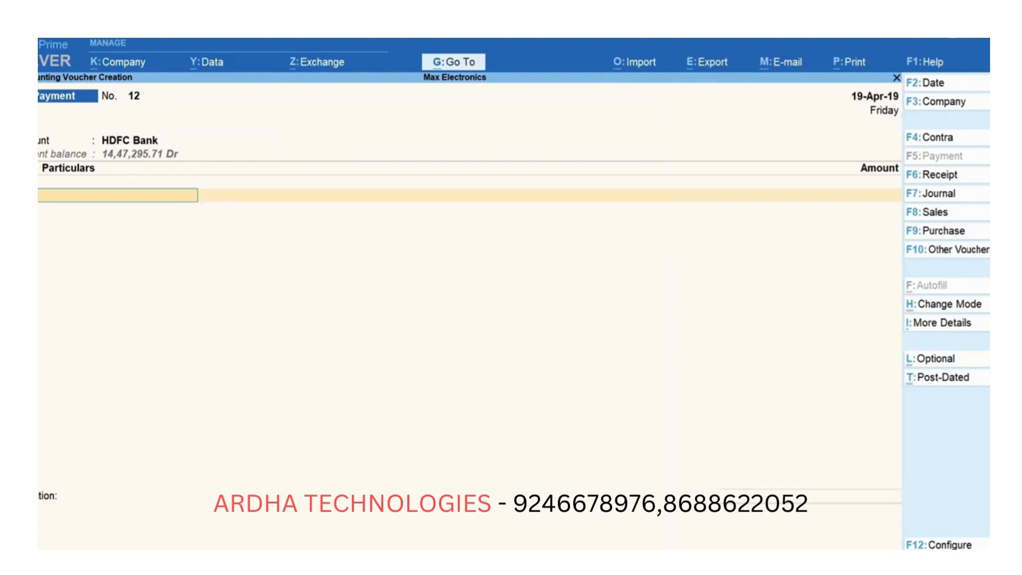
- Enter a payment of 18,000 to Green View Hotels and Resorts in the voucher
text(gr)
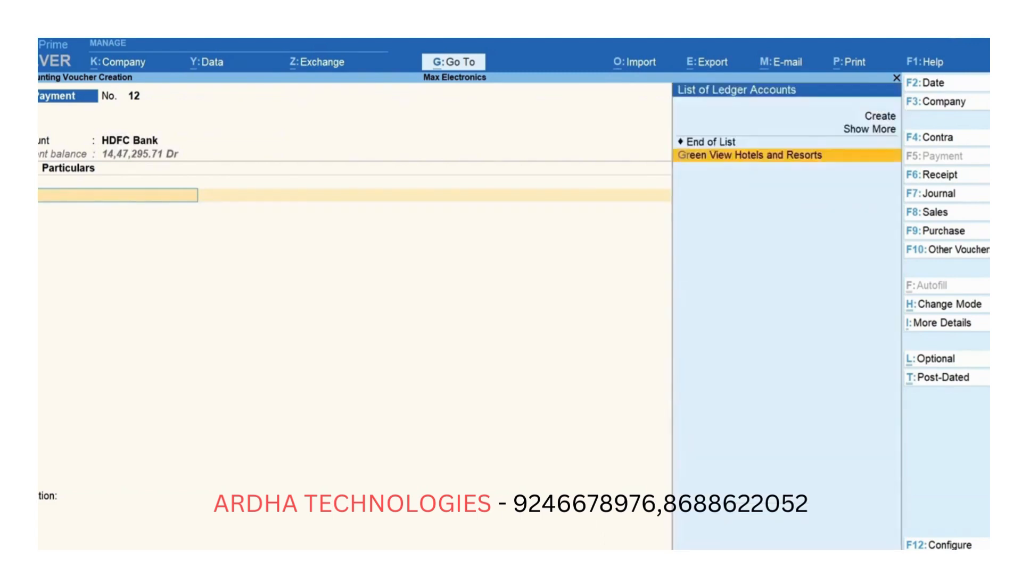
key(Return)
text(18)
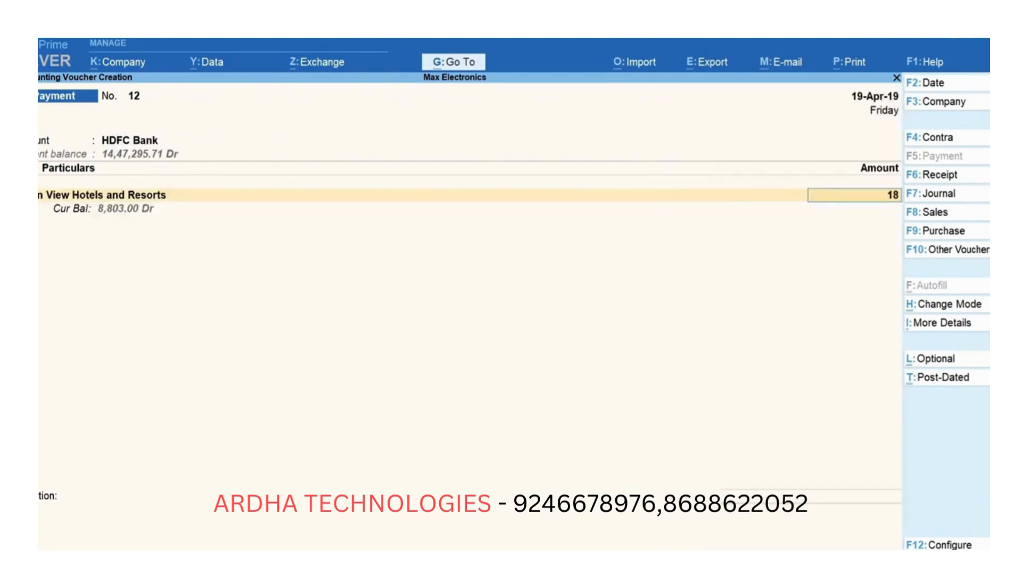
text(,000)
key(Return)
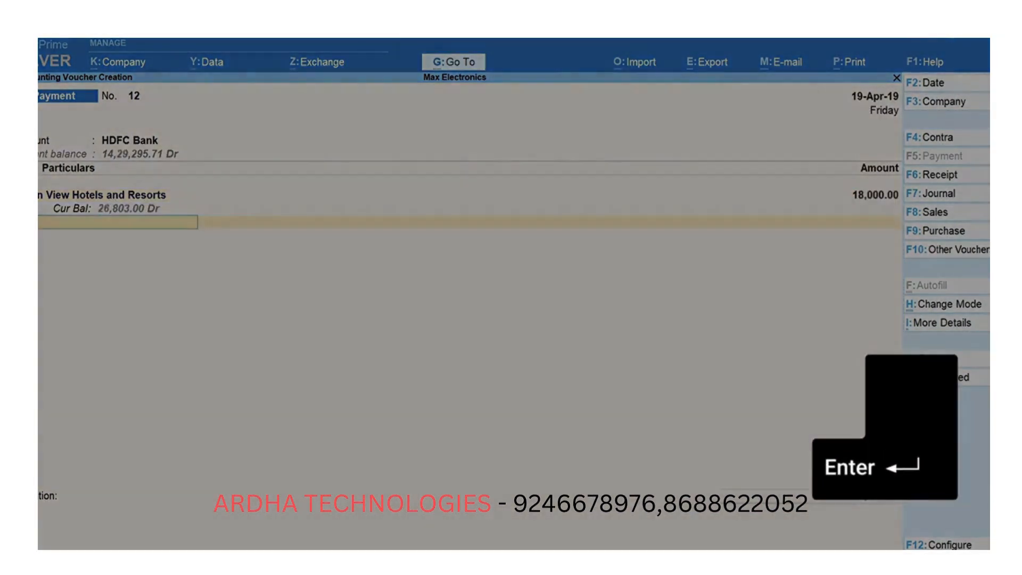
key(Return)
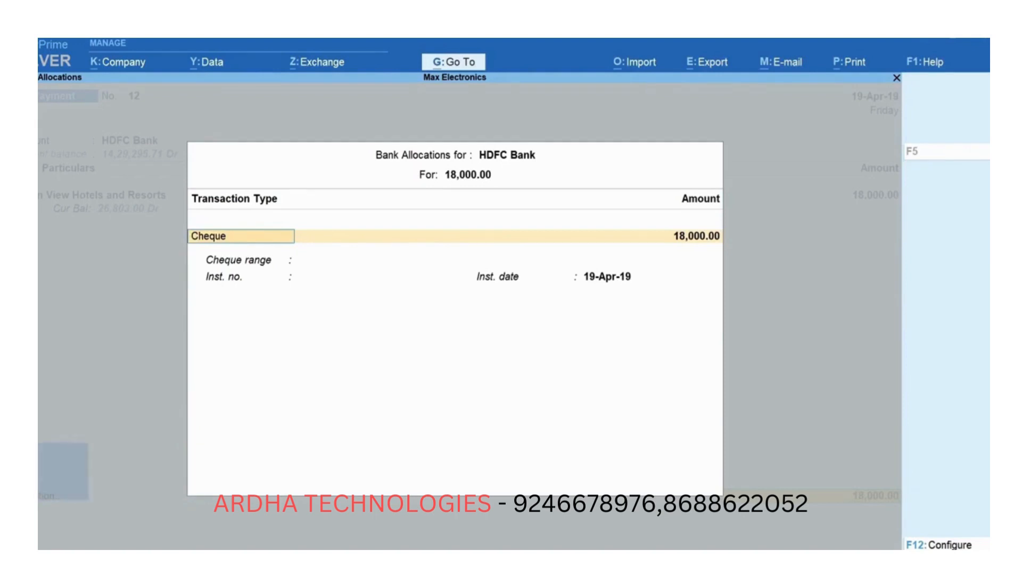
- Allocate the 18,000 payment as a cheque with instrument number 100101 and save the payment voucher
key(Return)
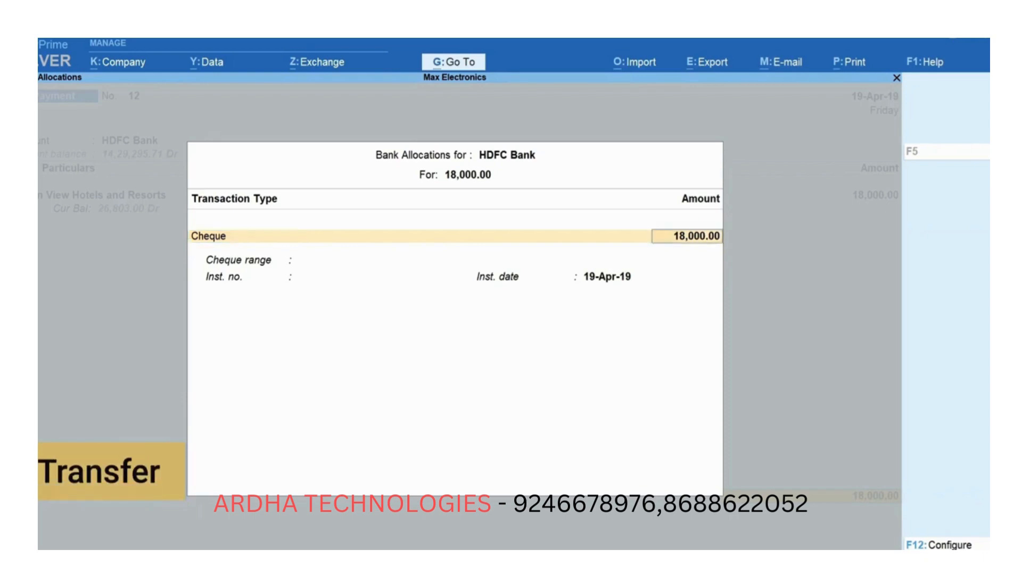
key(Return)
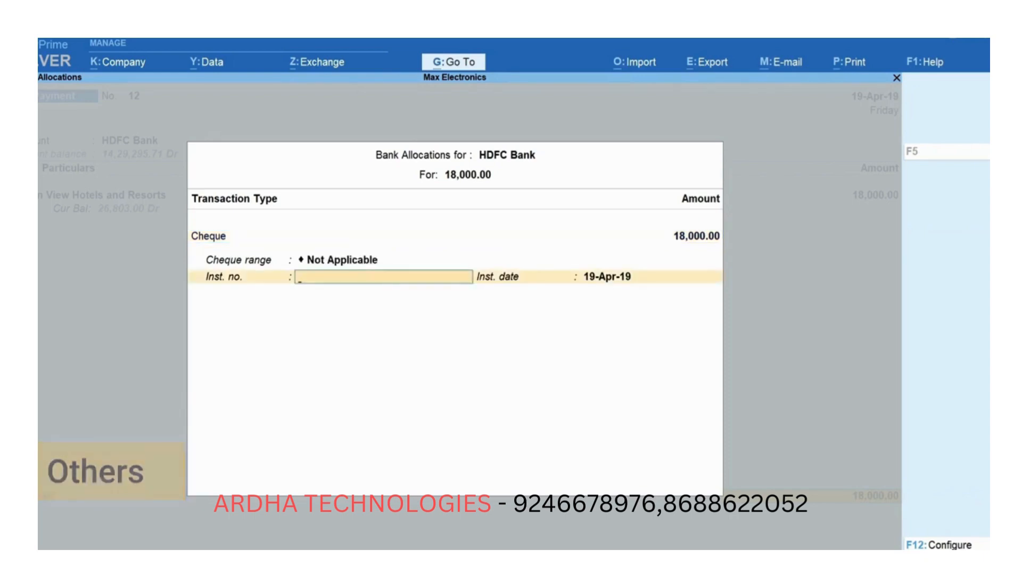
text(100101)
key(Return)
key(Return)
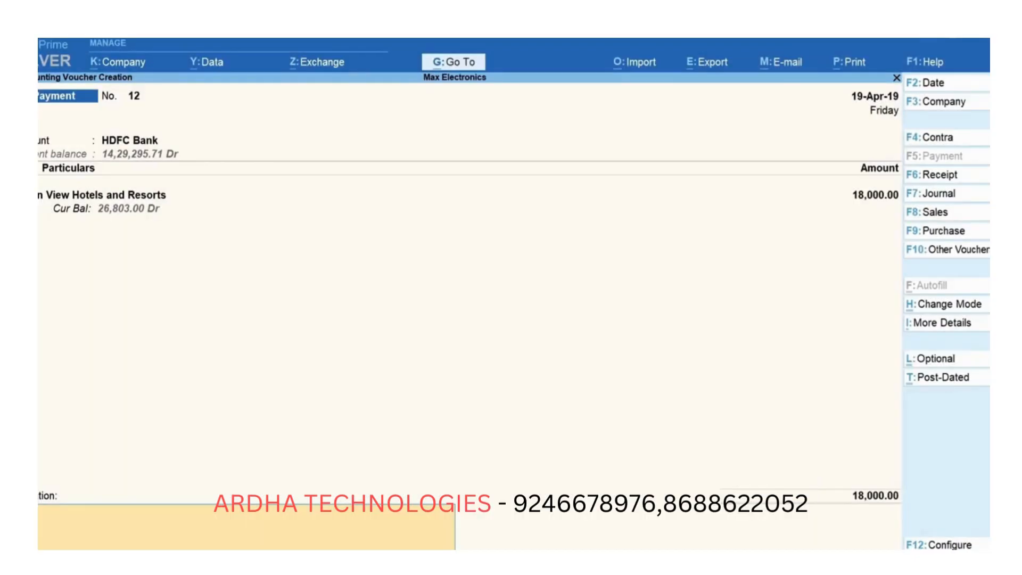
key(Return)
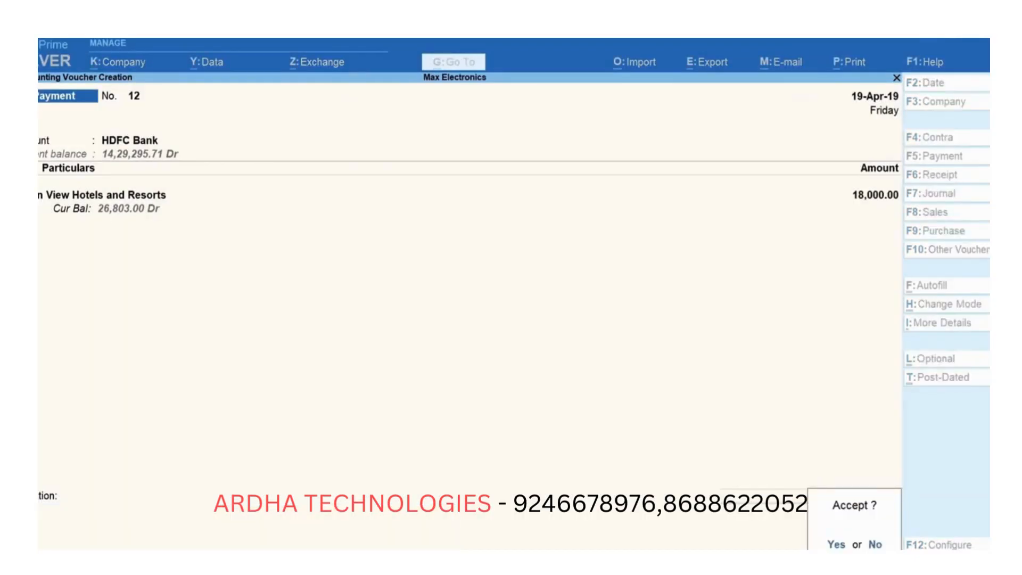
key(Return)
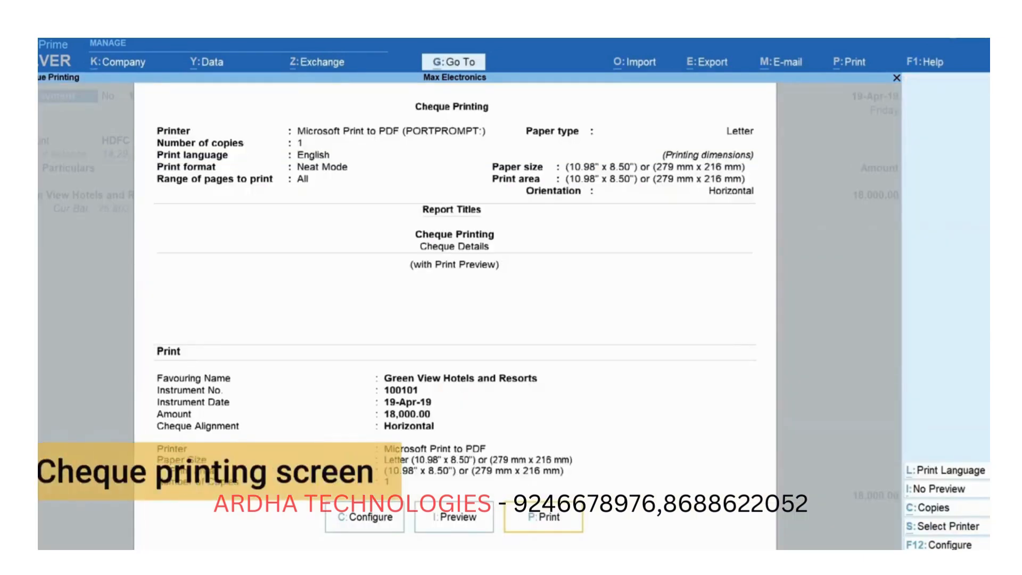
- Preview the Green View Hotels and Resorts cheque zoomed in and print it
key(i)
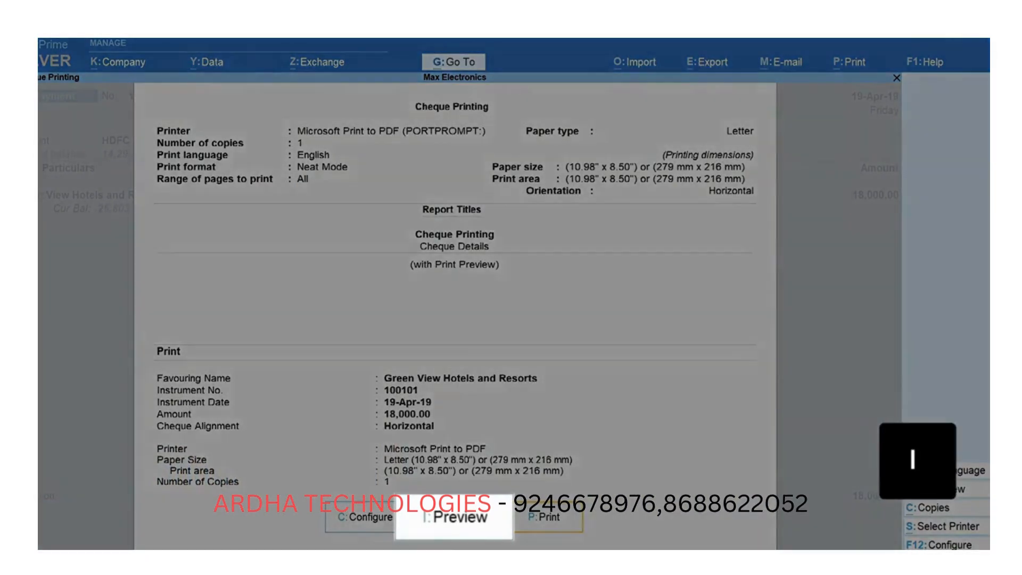
key(alt+z)
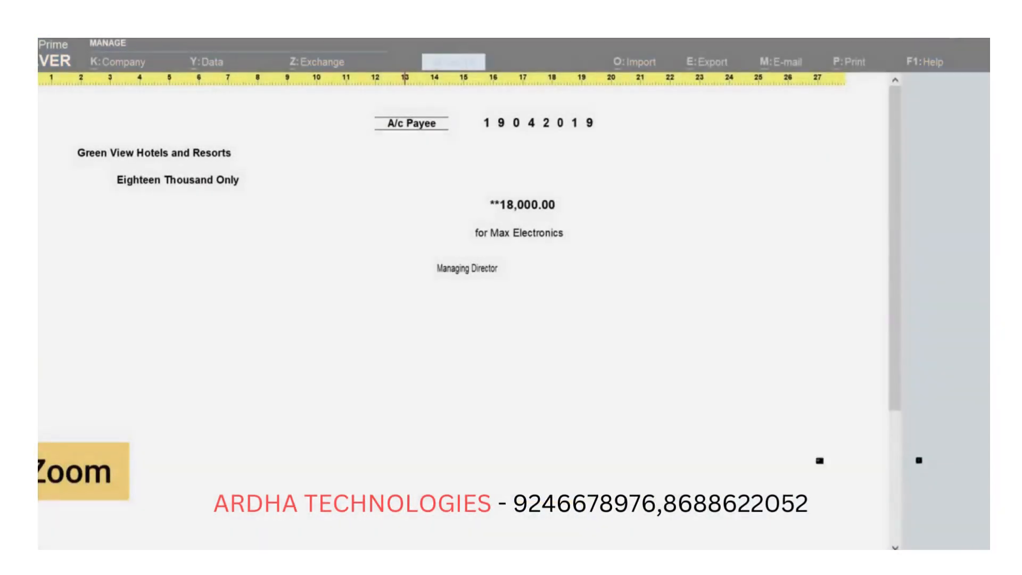
key(Escape)
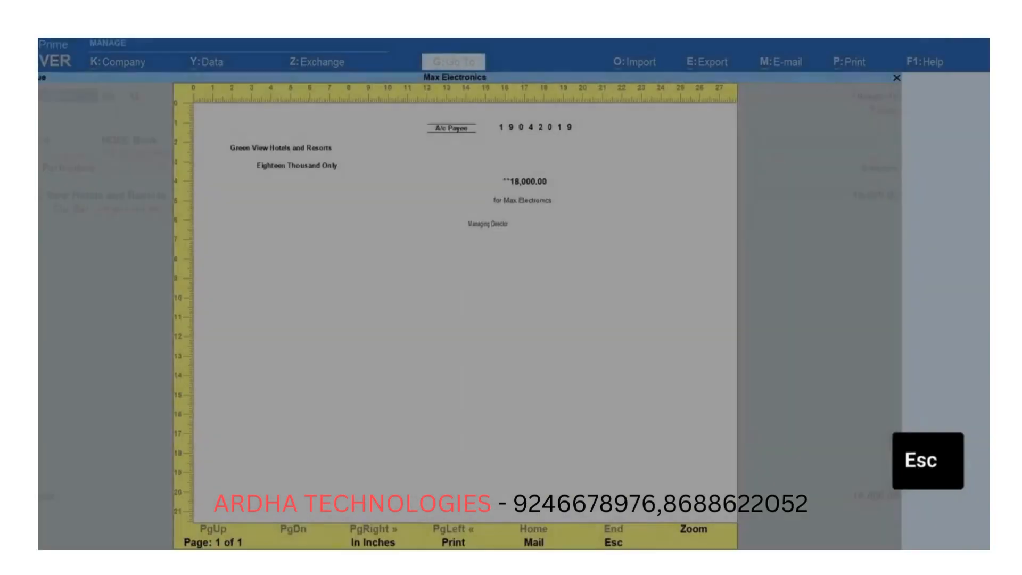
key(Escape)
key(c)
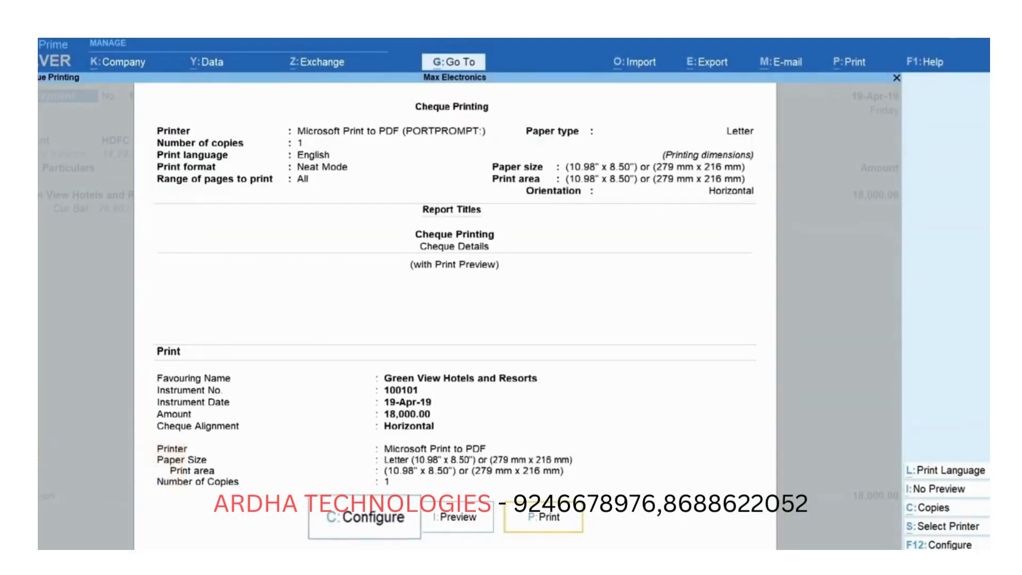
key(p)
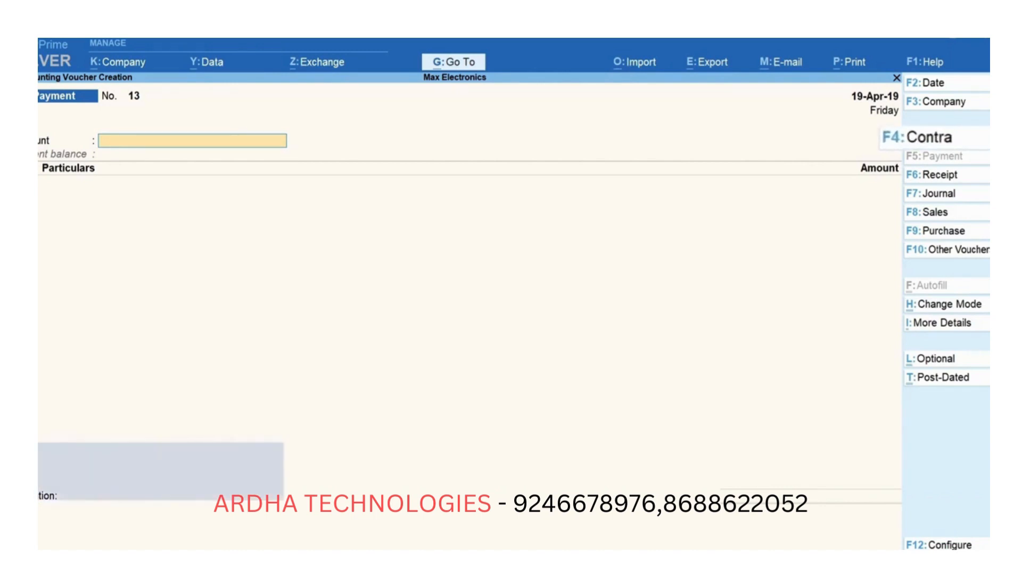
- Start a contra voucher with Cash as the account and enter 15,000 against HDFC Bank
key(F4)
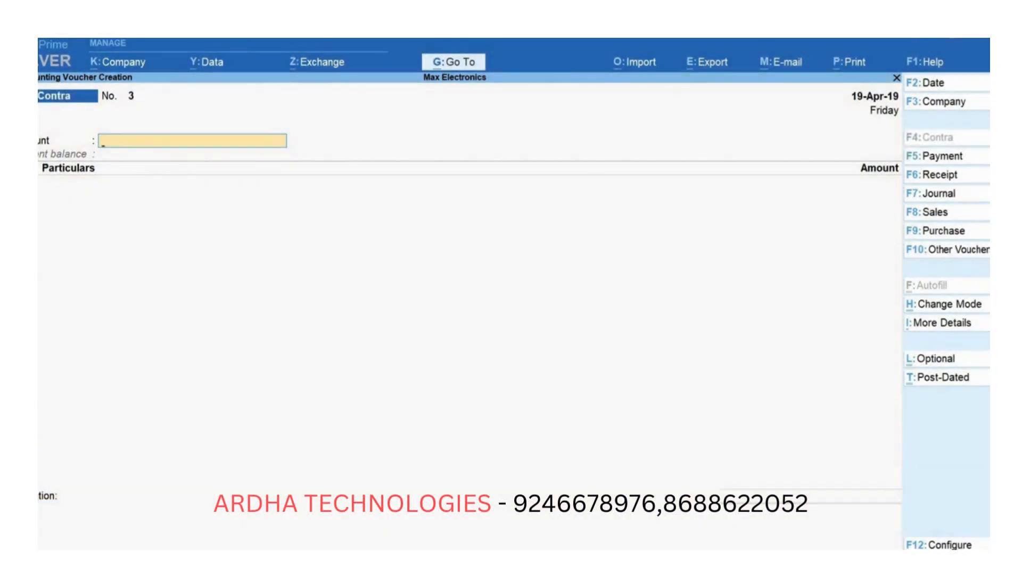
text(cash)
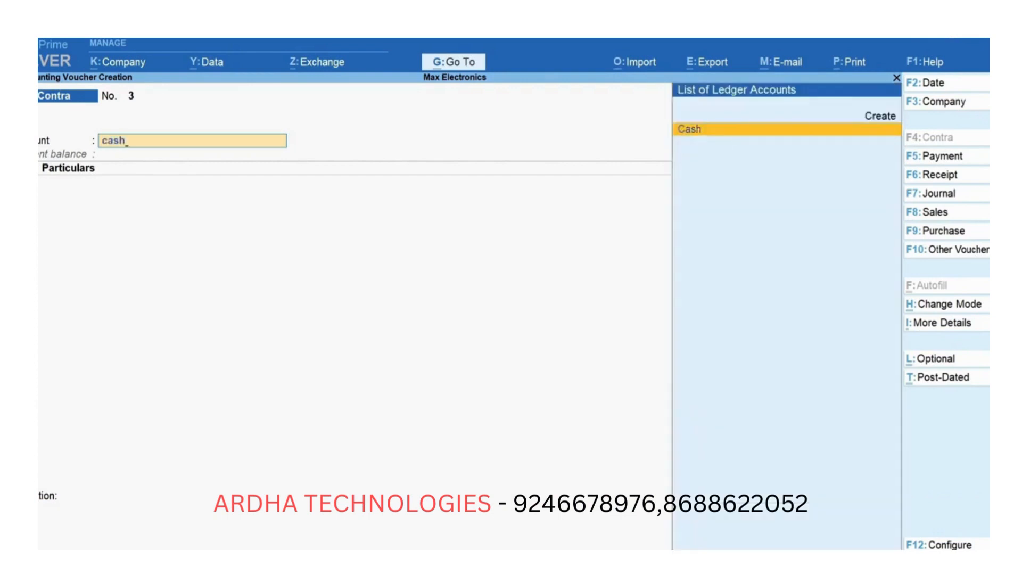
key(Return)
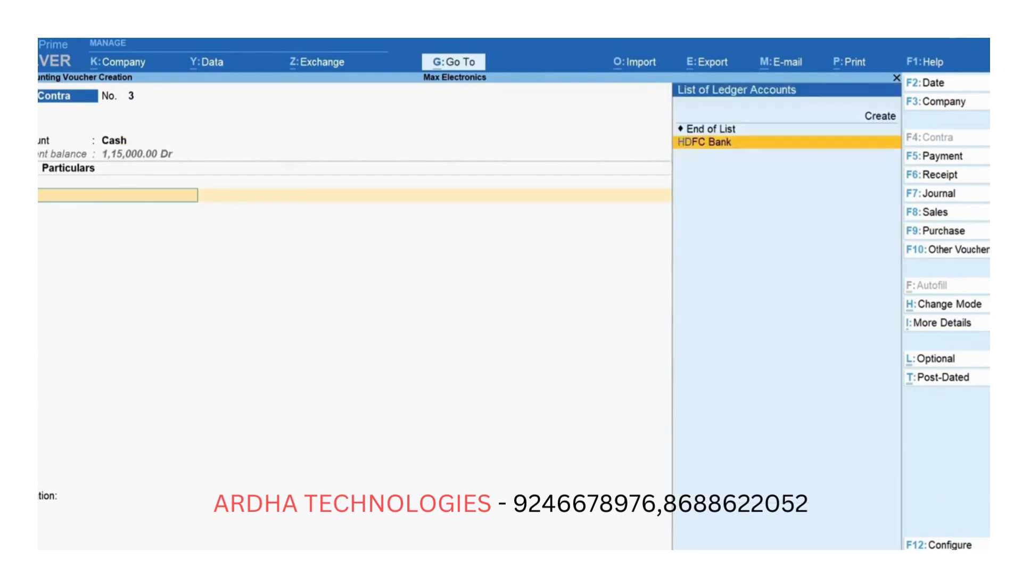
key(Return)
text(15000)
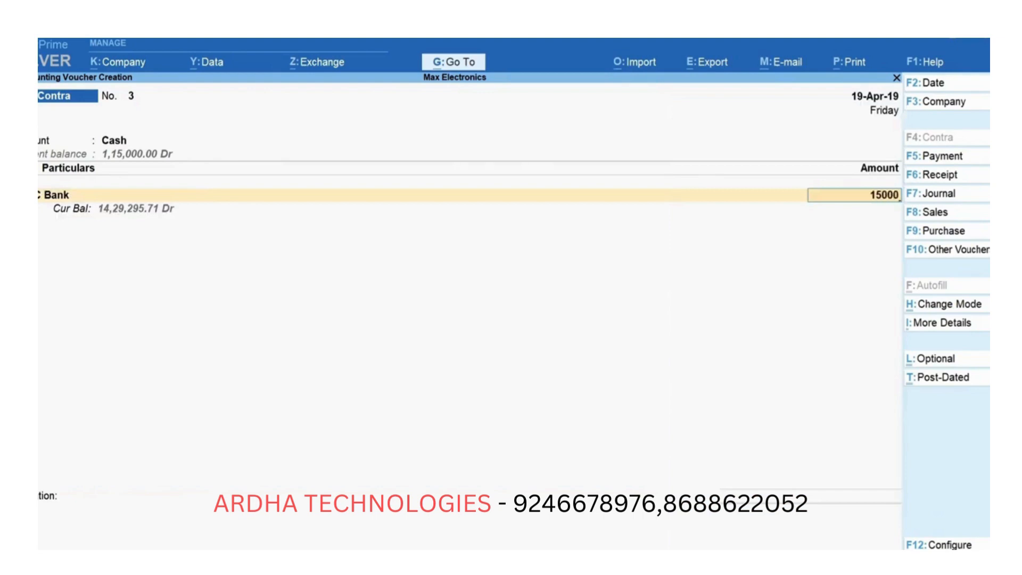
- Allocate the 15,000 as a cheque with cheque range Not Applicable and instrument number 100102
key(Return)
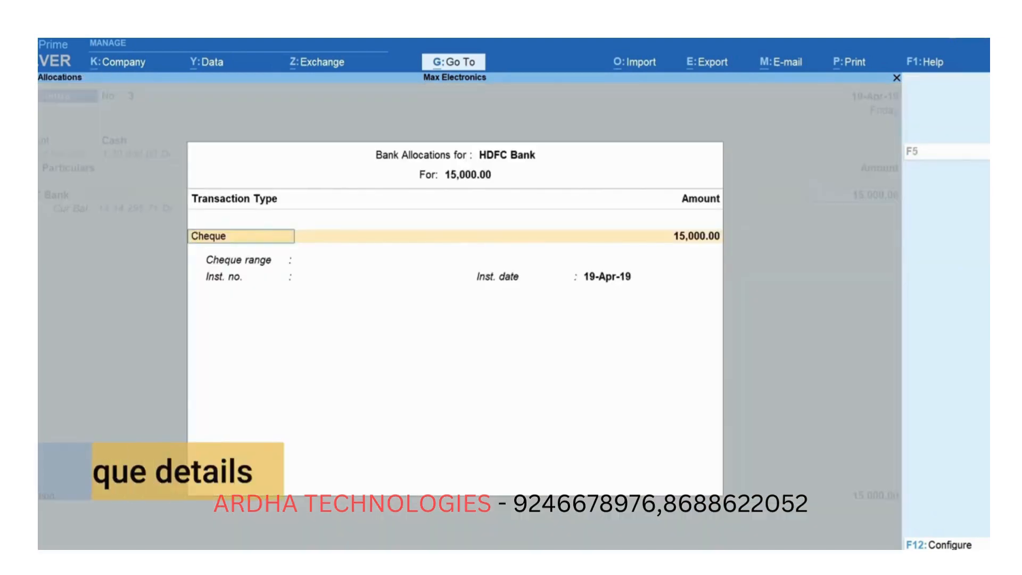
key(Return)
text(100102)
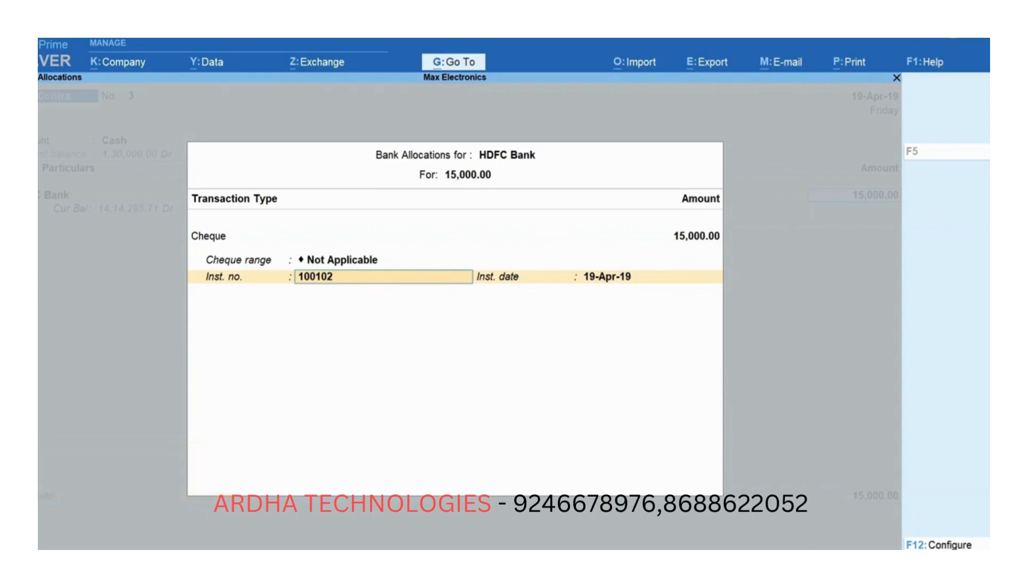
- Configure the bank allocation to show the favouring name
key(F12)
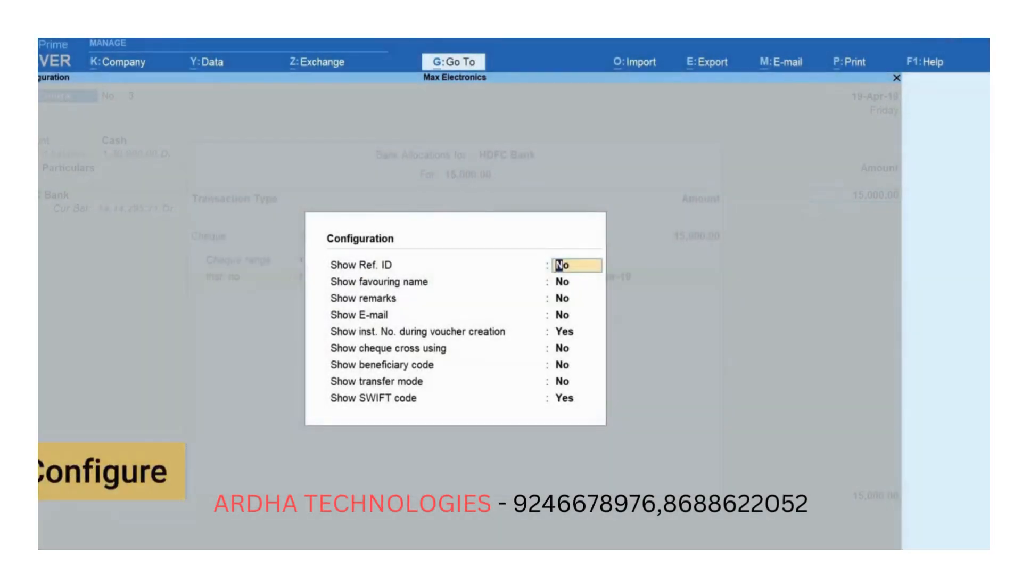
key(Return)
key(y)
key(Return)
key(Return)
key(Return)
key(Return)
key(Return)
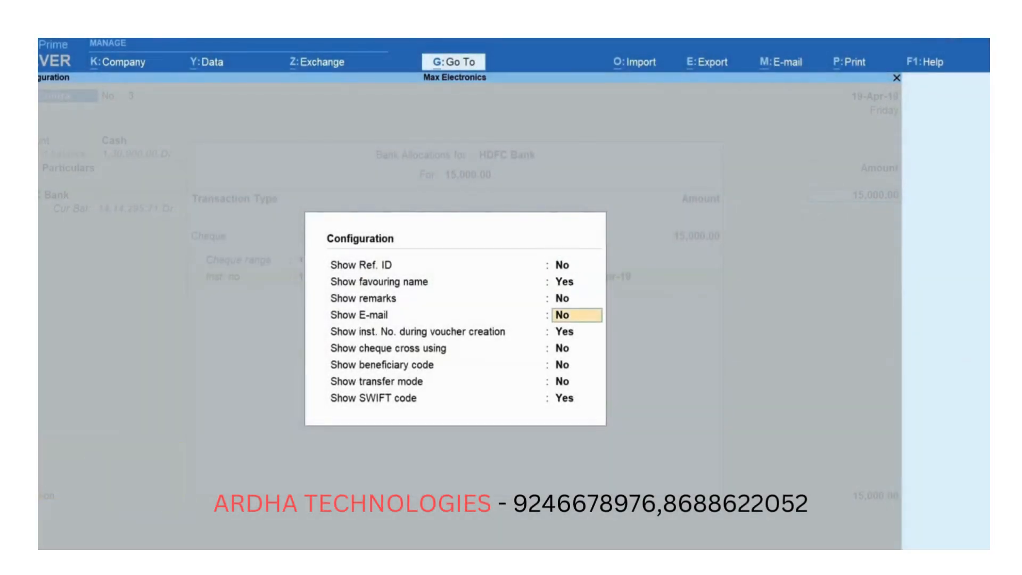
key(Return)
key(Return)
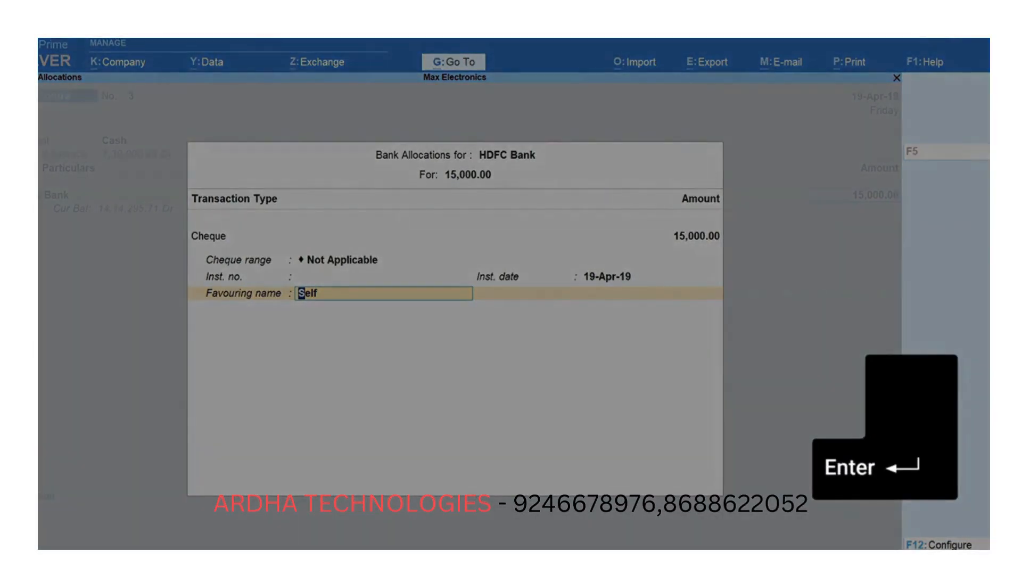
- Accept Self as the cheque's favouring name and save the contra voucher
key(Return)
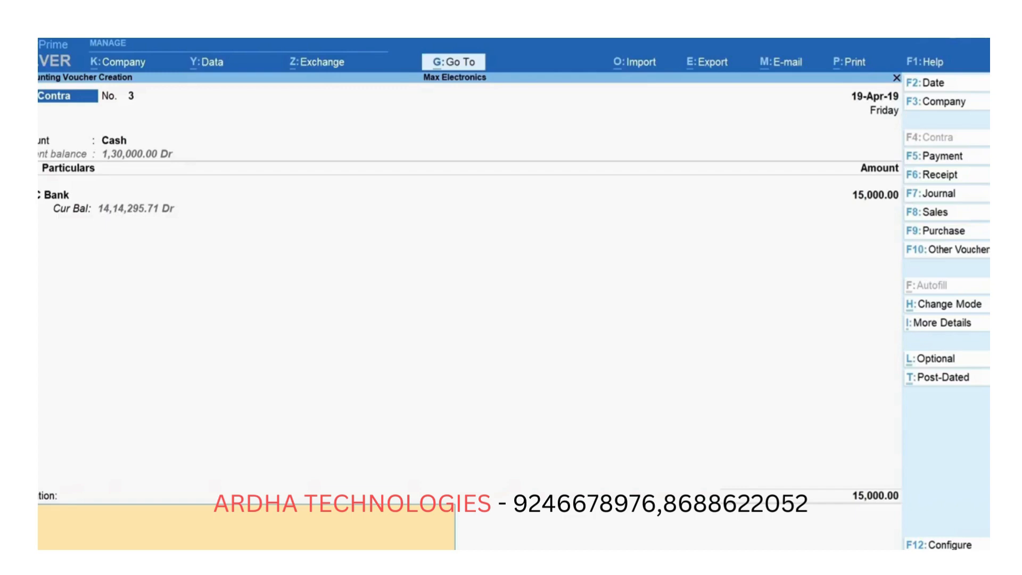
key(Return)
key(Return)
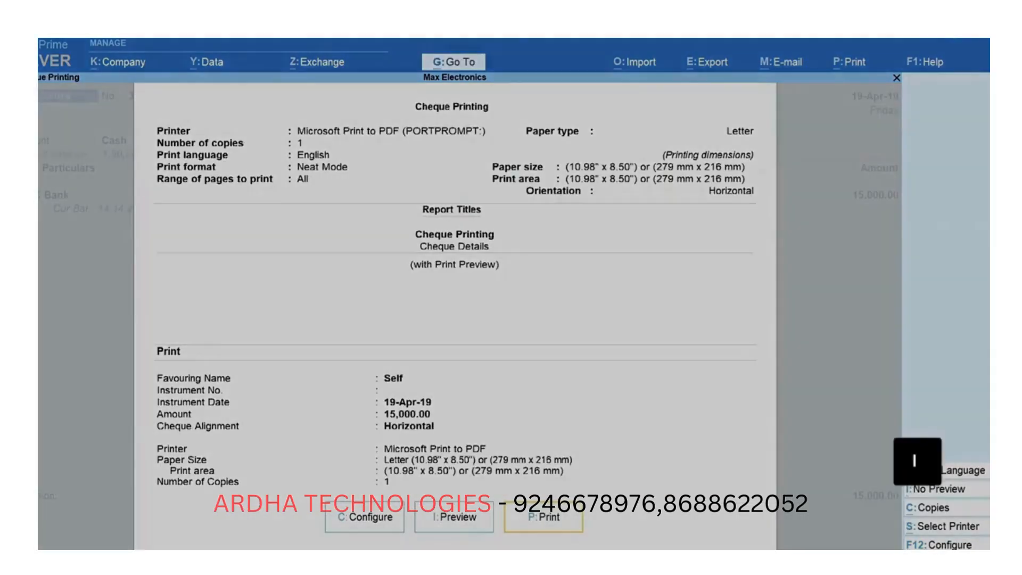
- Preview the 15,000 cheque favouring Self zoomed in and print it
key(i)
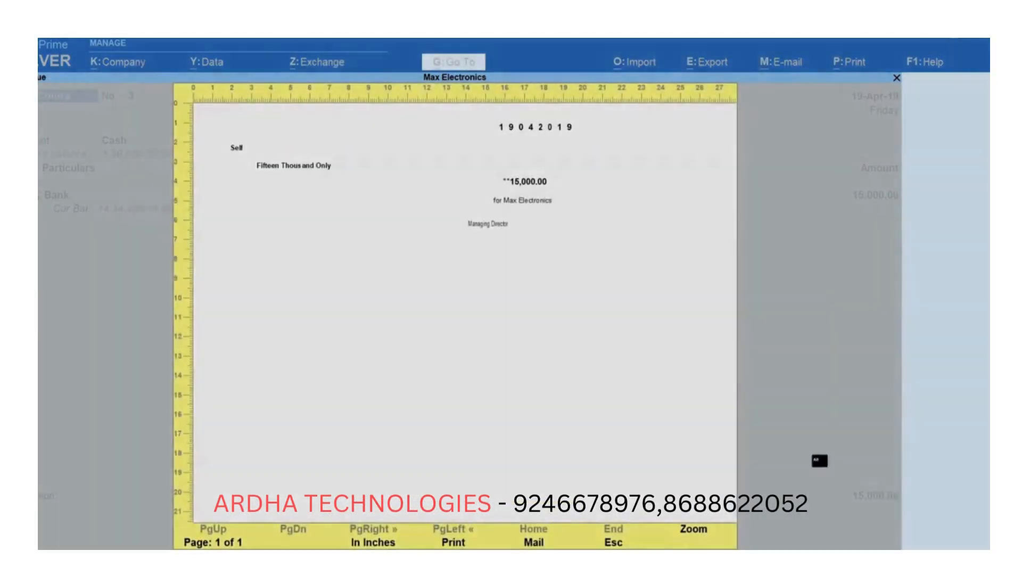
key(alt+z)
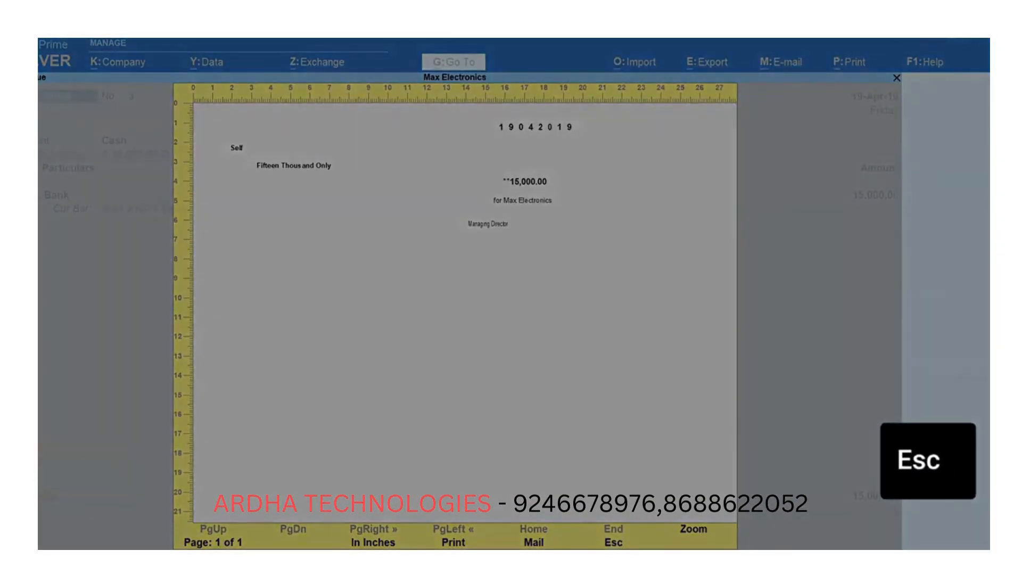
key(Escape)
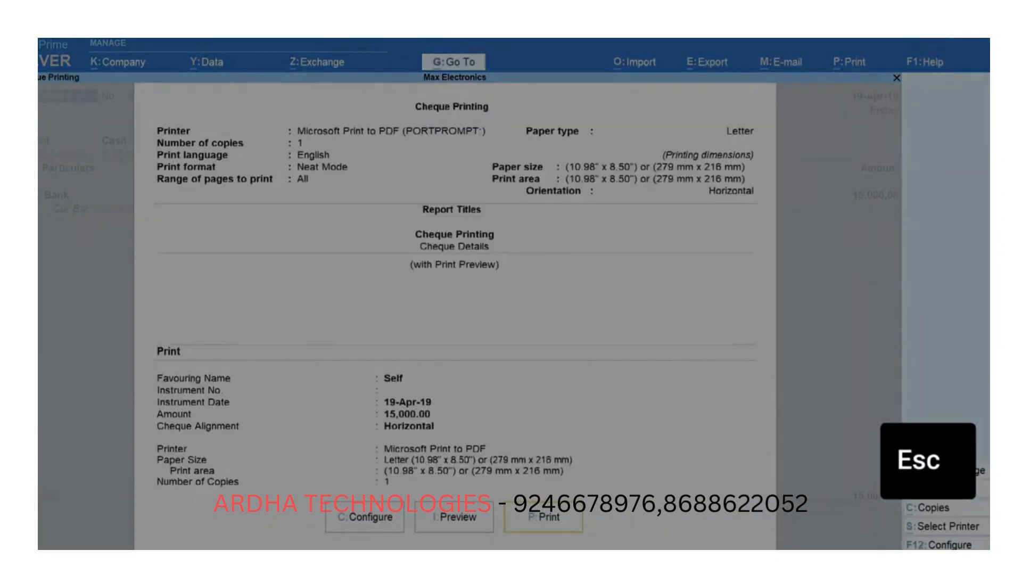
key(p)
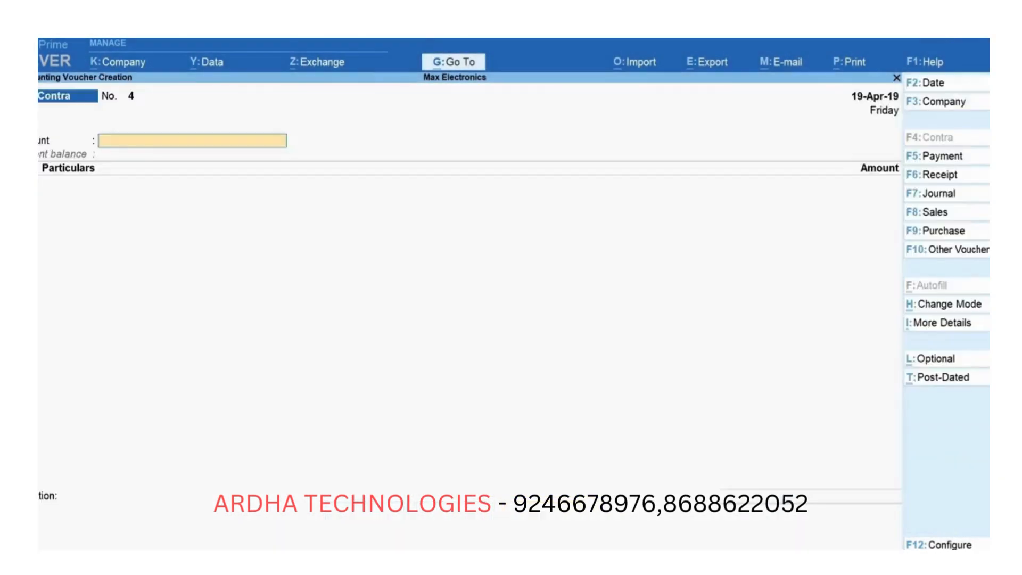
- Leave voucher creation and open the Cheque Printing report from Banking for HDFC Bank
key(Escape)
key(n)
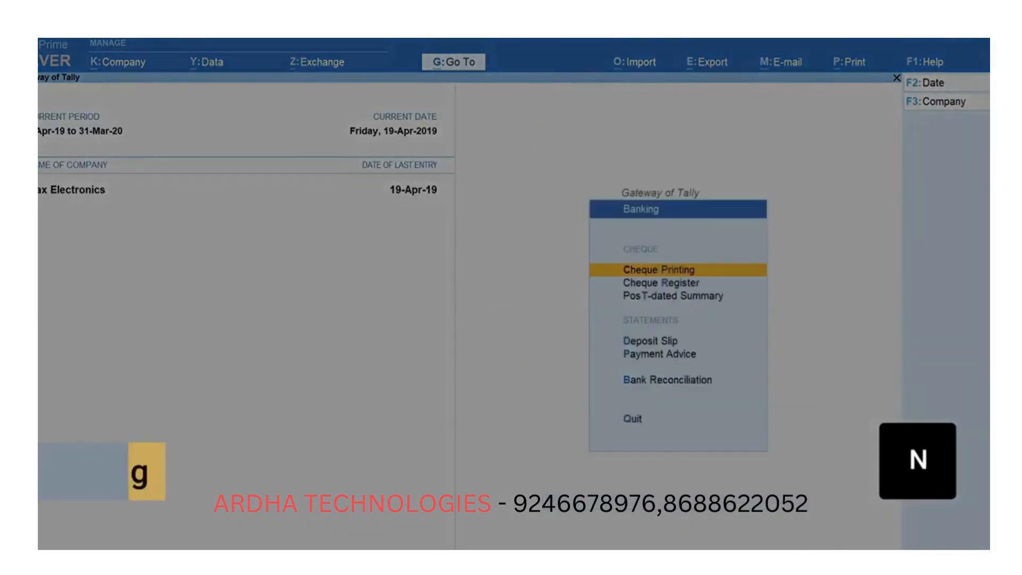
key(Return)
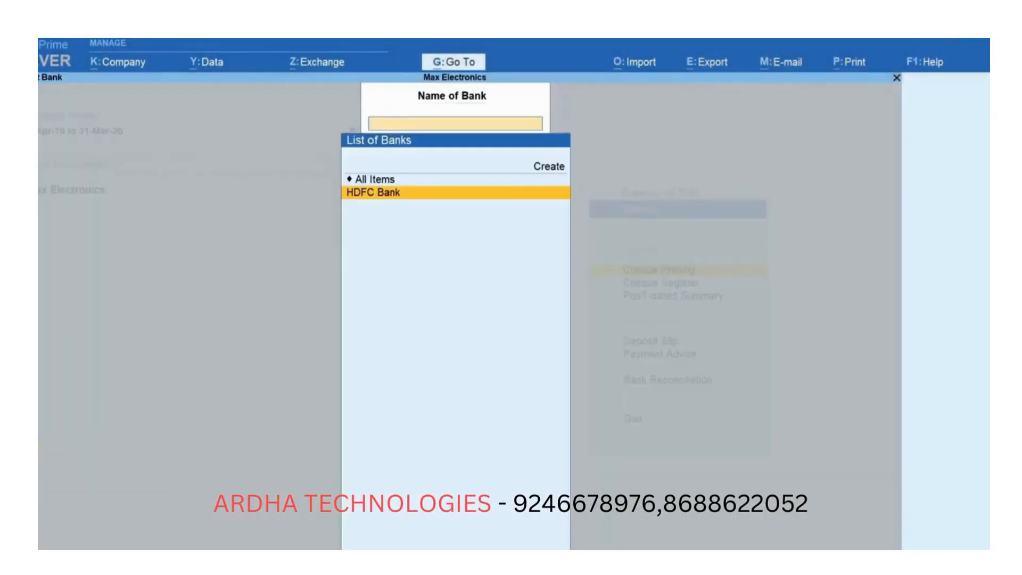
key(Return)
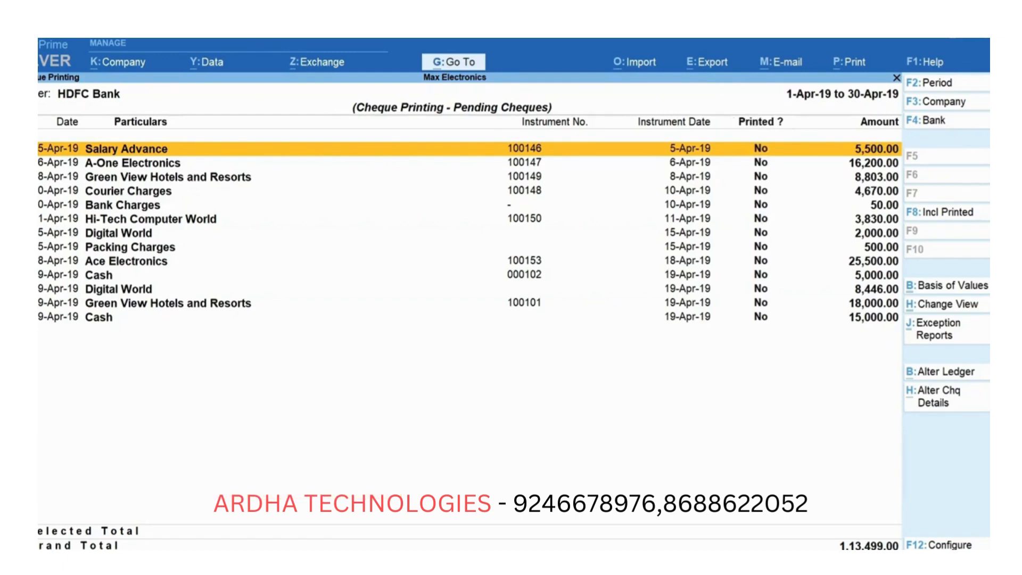
- Select the pending cheques for Salary Advance, A-One Electronics, Green View Hotels and Resorts (8,803) and Courier Charges
key(space)
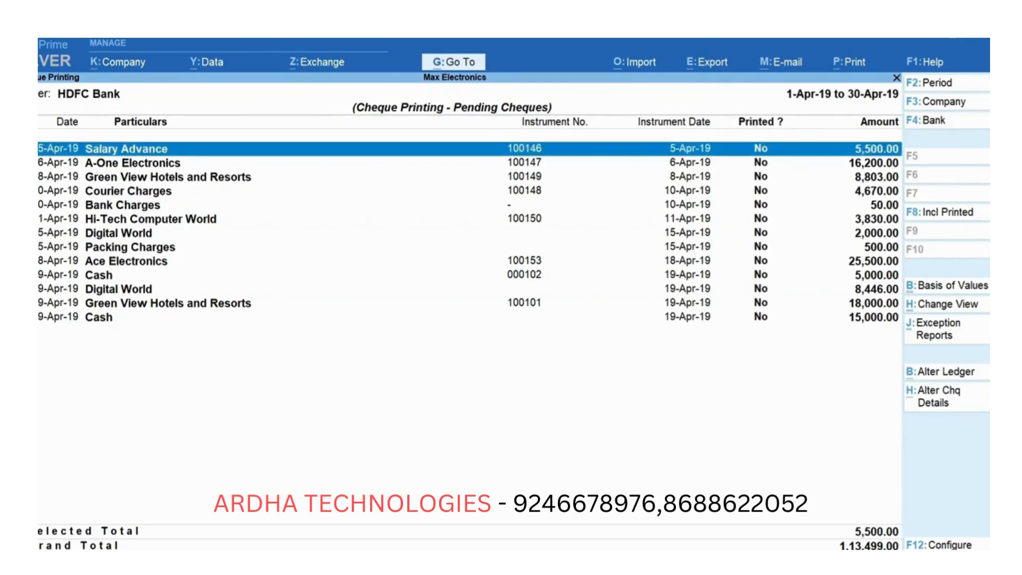
key(Down)
key(space)
key(Down)
key(space)
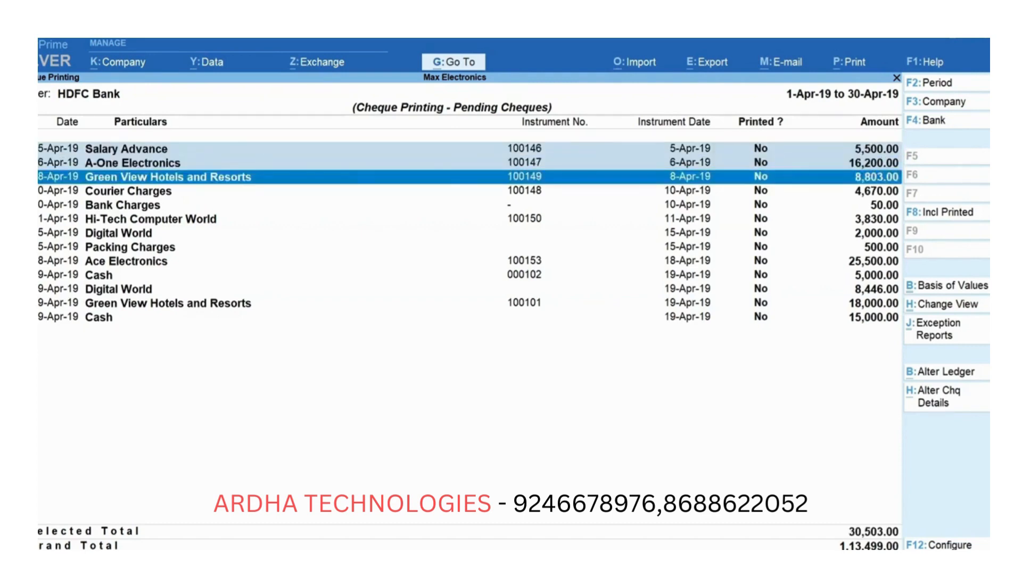
key(Down)
key(space)
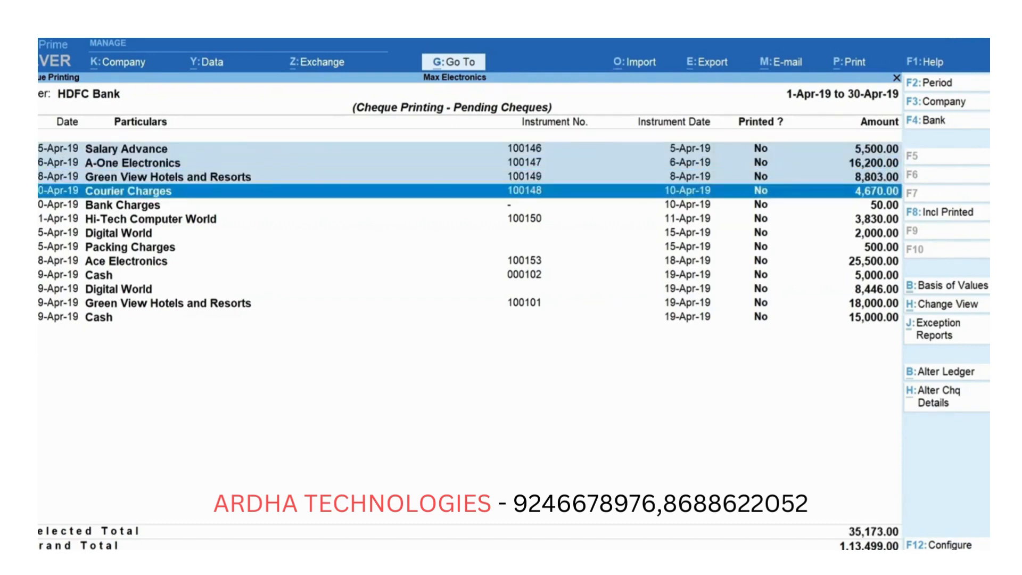
- Start printing the selected cheques with Print Cheque and Show Cheque details before printing set to Yes
key(ctrl+p)
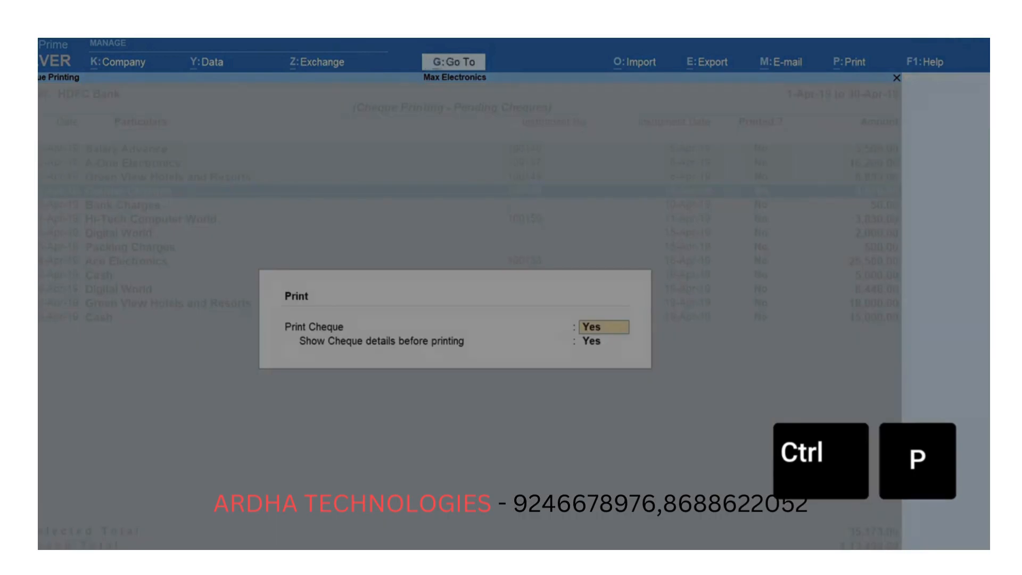
key(Return)
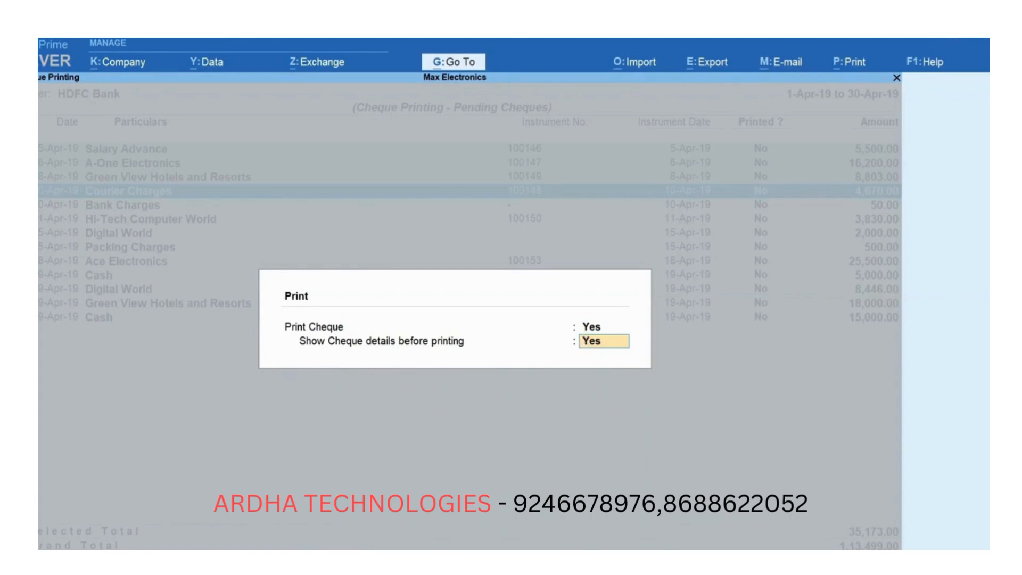
key(Return)
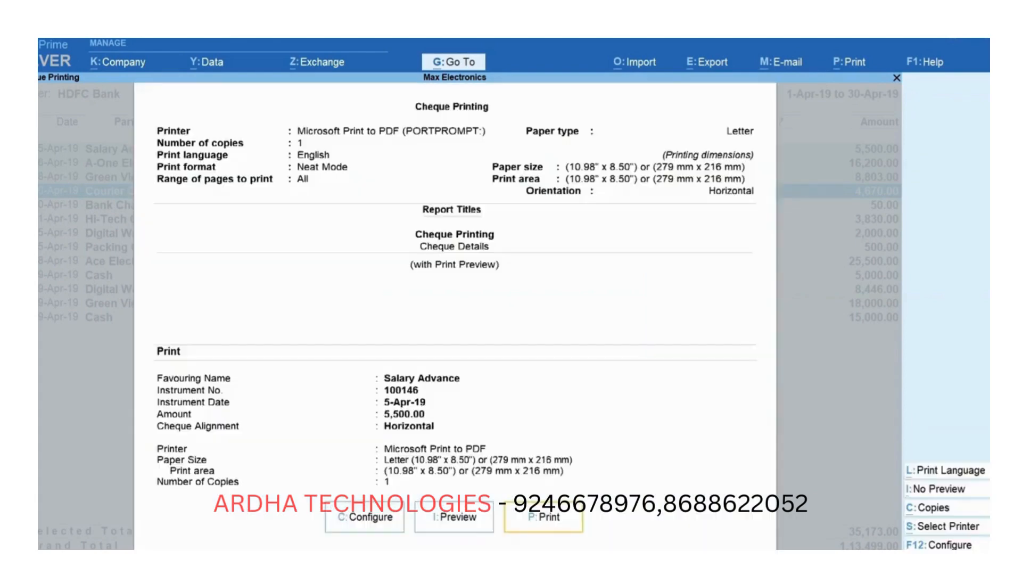
- Preview and print the Salary Advance cheque, and skip printing the remaining selected cheques
key(i)
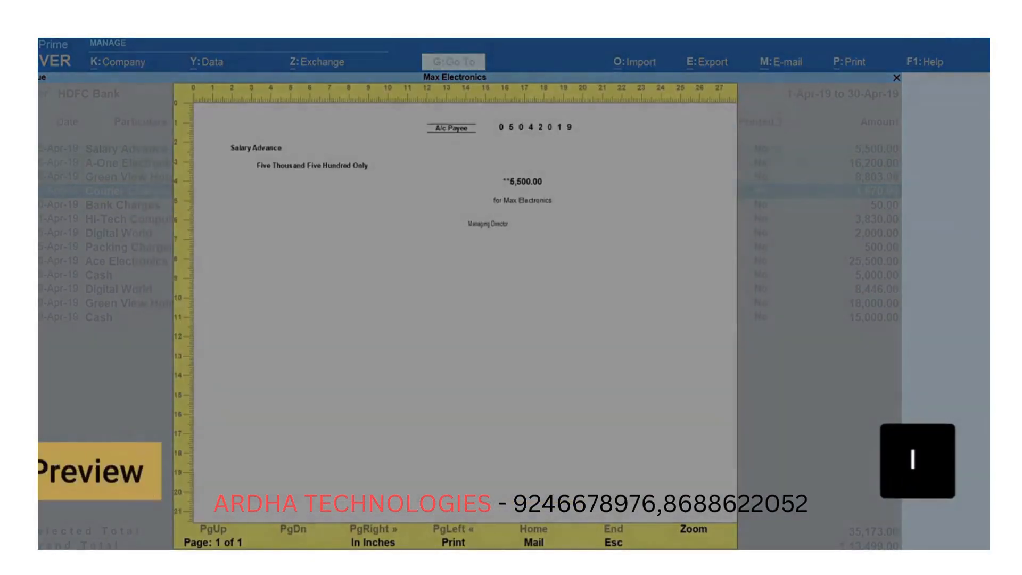
key(Escape)
key(p)
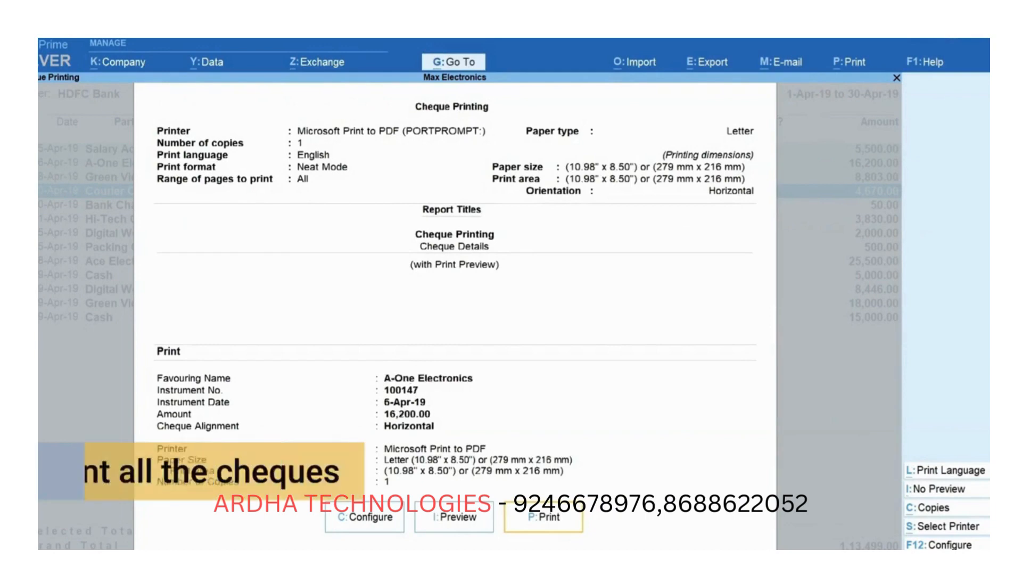
key(Escape)
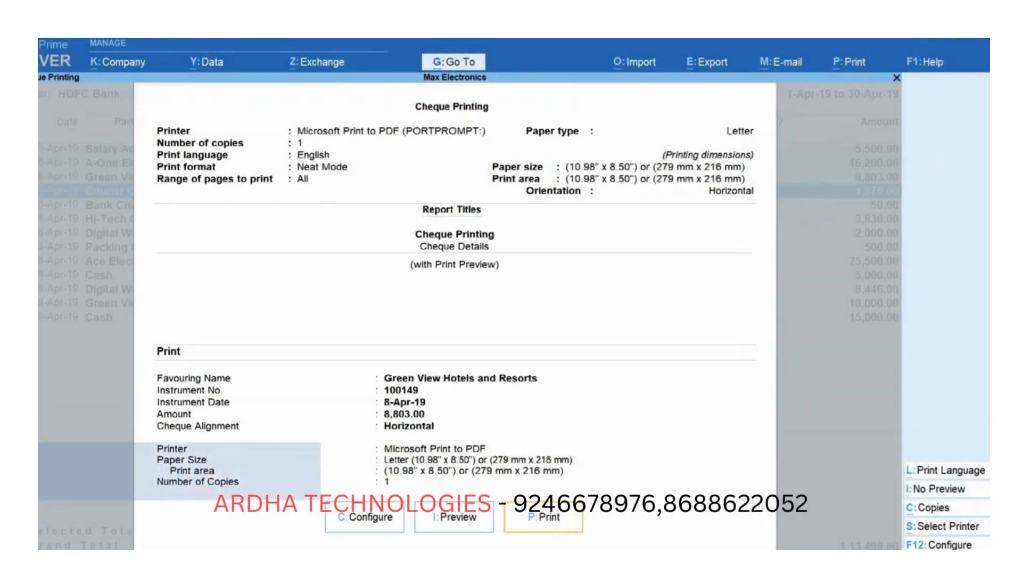
key(Escape)
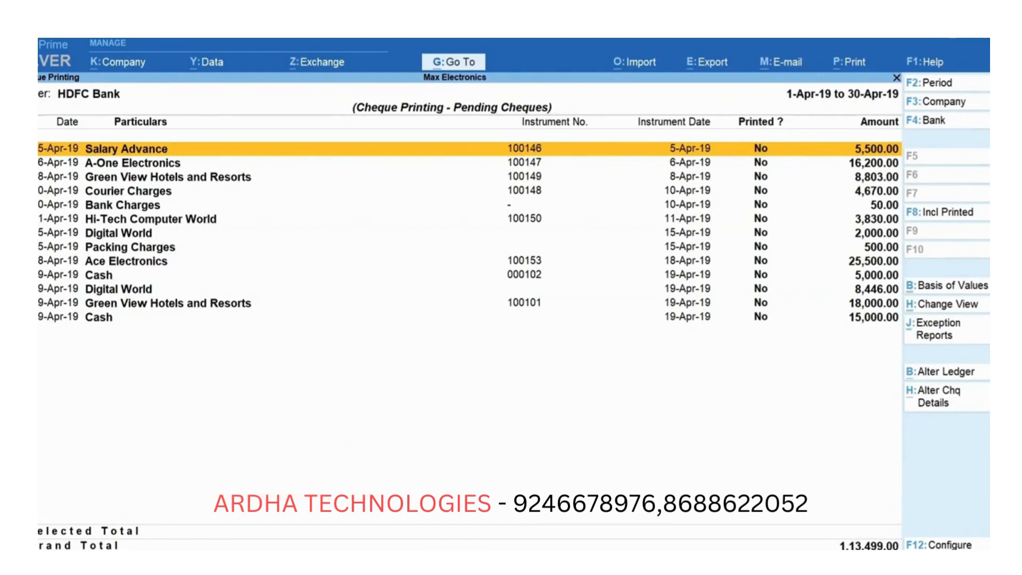
- Alter the cheque details of the Bank Charges entry to instrument number 145refd and save them
key(alt+h)
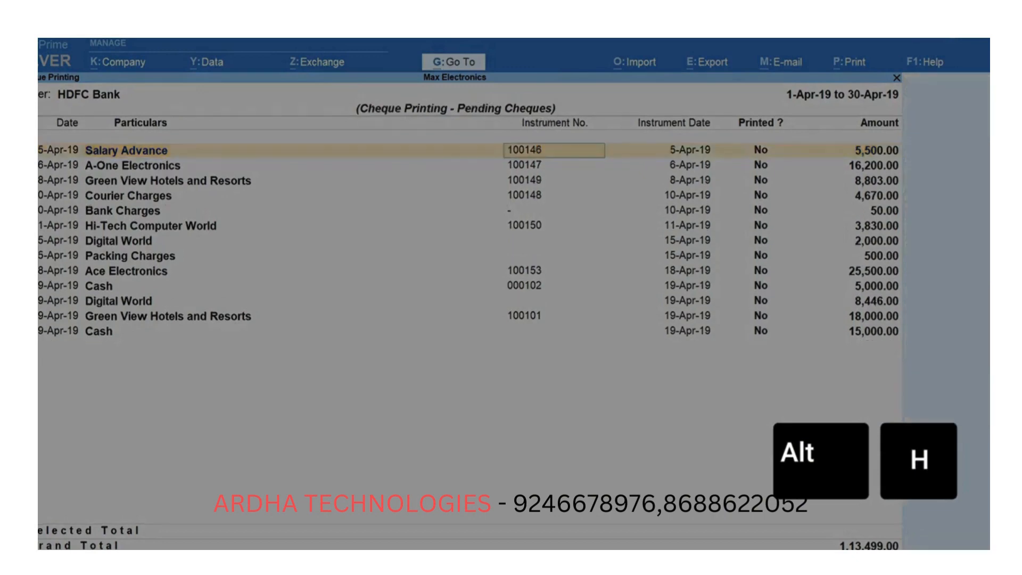
key(Down)
key(Down)
key(Down)
key(Down)
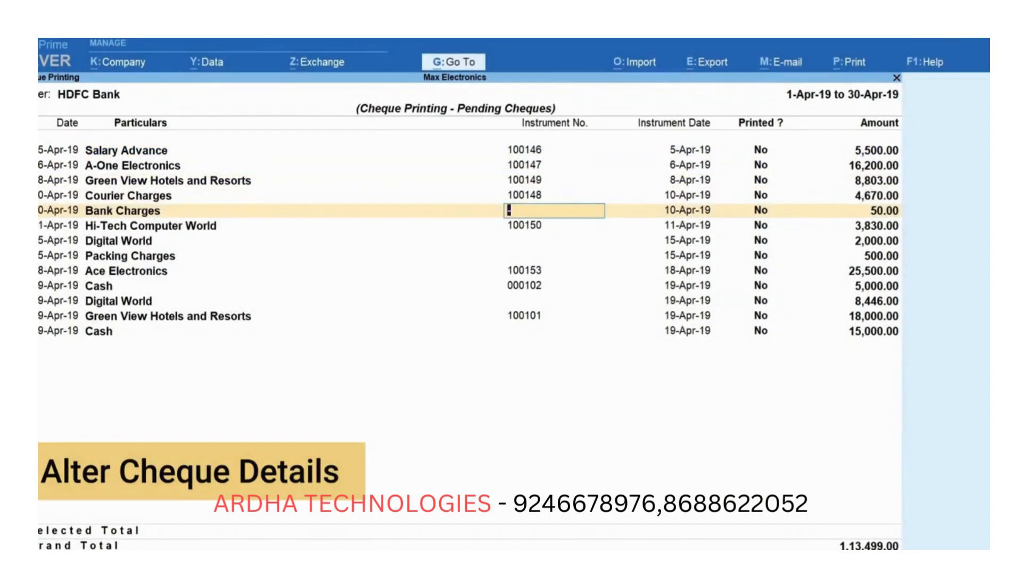
text(145refd)
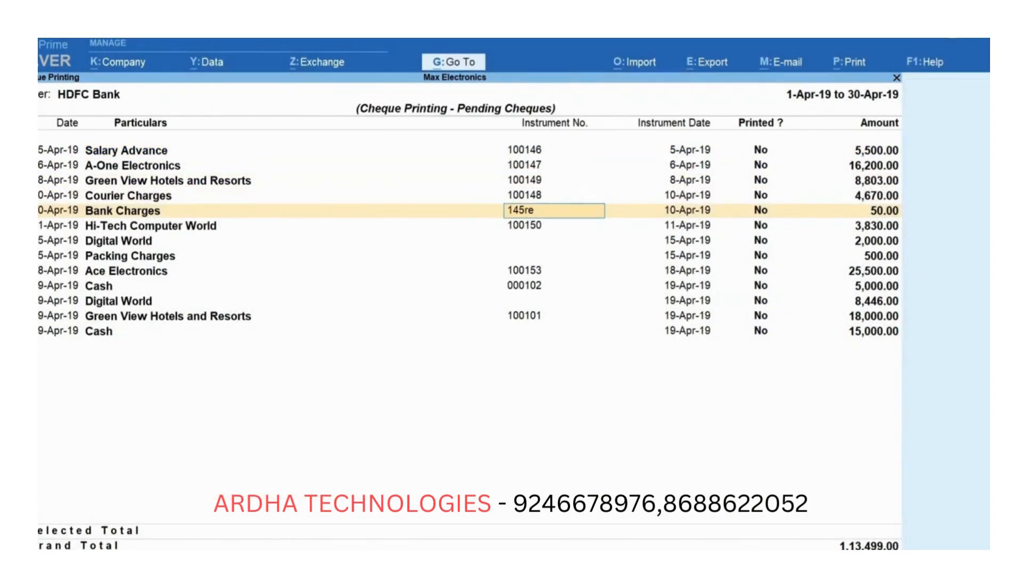
key(ctrl+a)
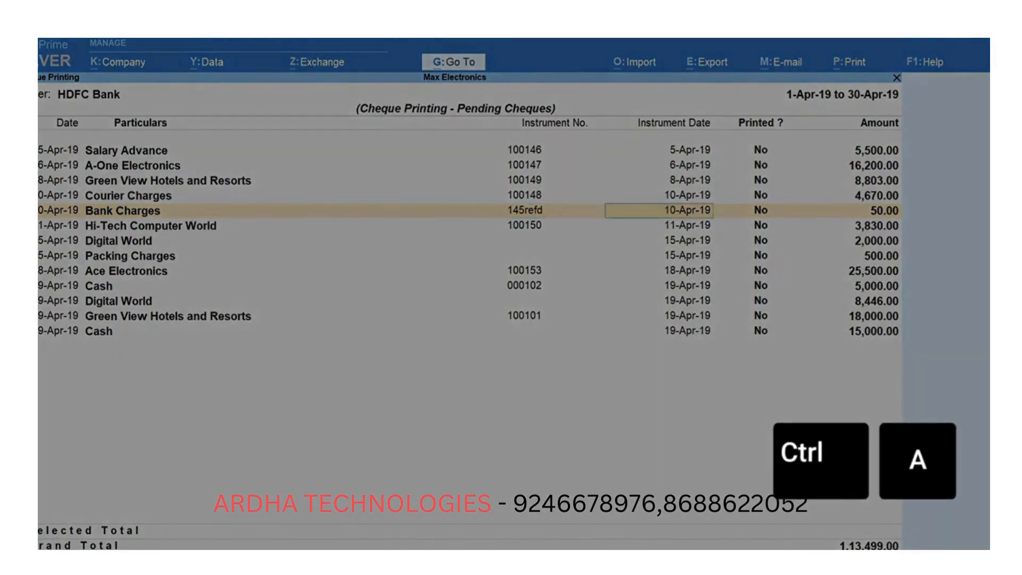